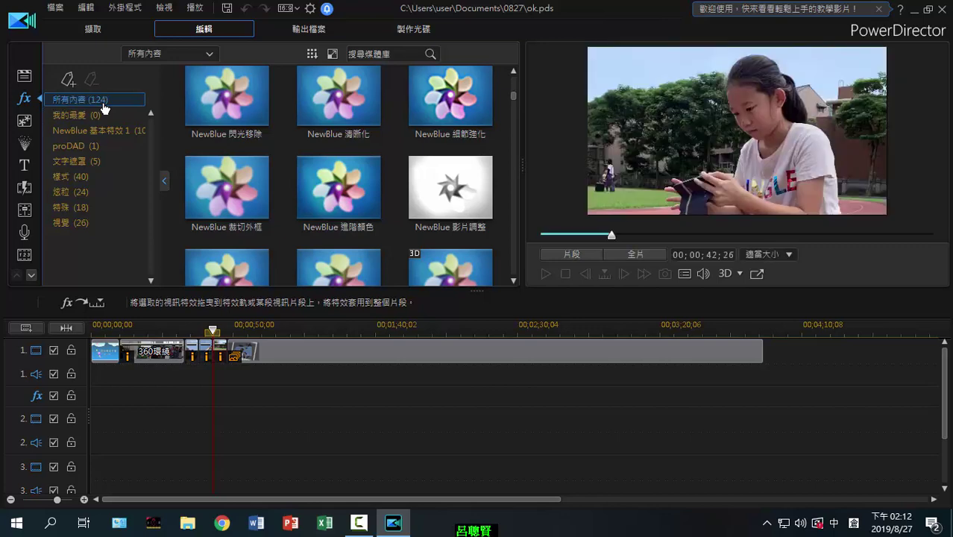
Place the 氣泡 effect from the 炫粒 category on the effect track at 00;00;10;00.
click(85, 192)
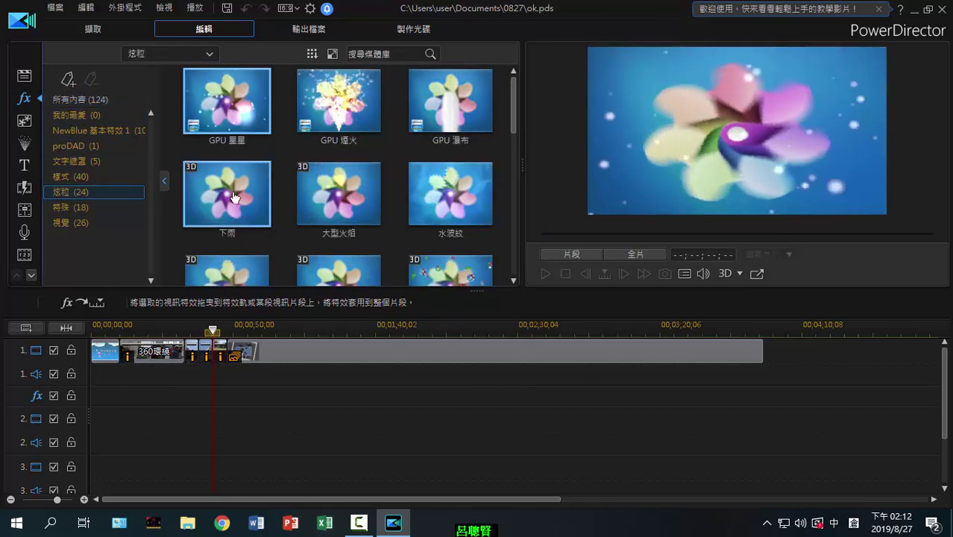
drag(514, 124, 515, 171)
click(482, 211)
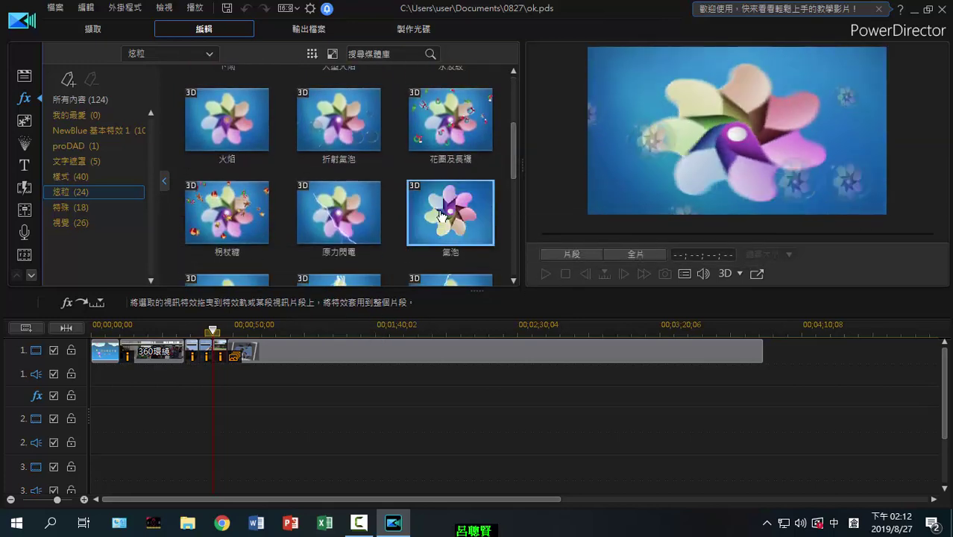
drag(451, 212, 124, 397)
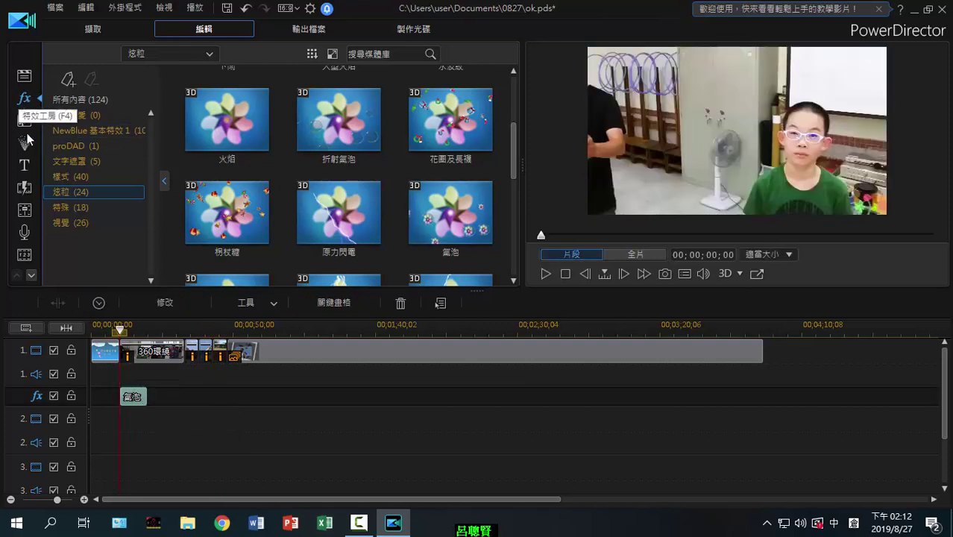
Play back the 氣泡 effect and shorten its clip on the effect track to about 8 seconds.
click(544, 276)
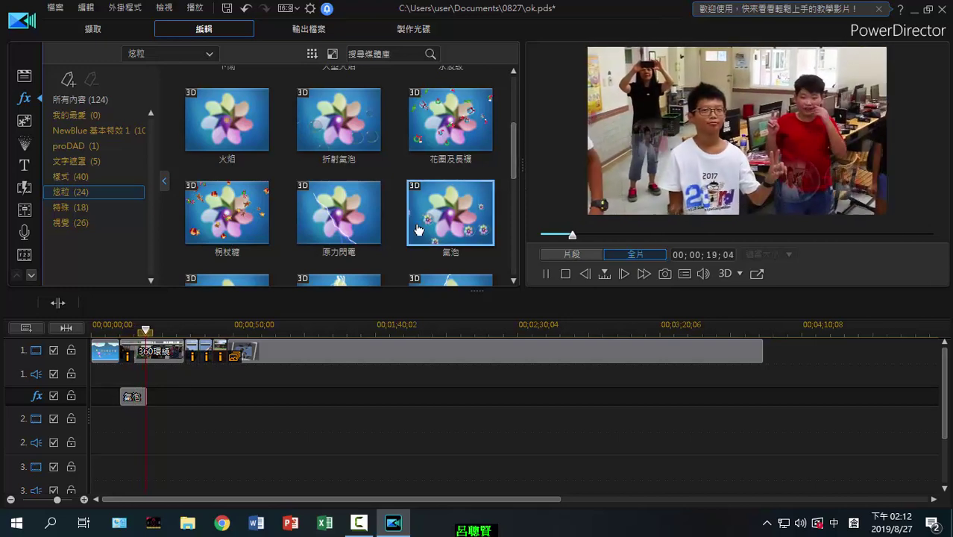
click(564, 273)
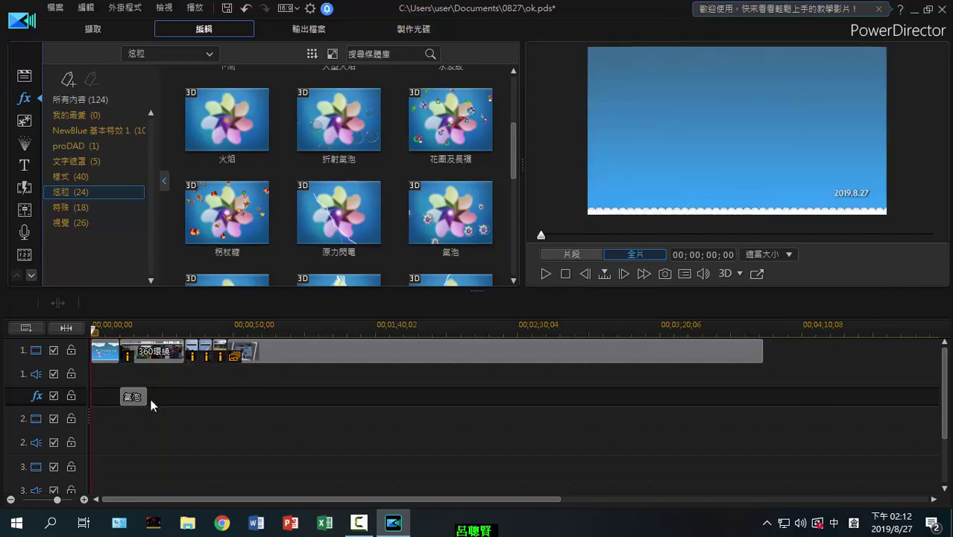
drag(151, 404, 138, 398)
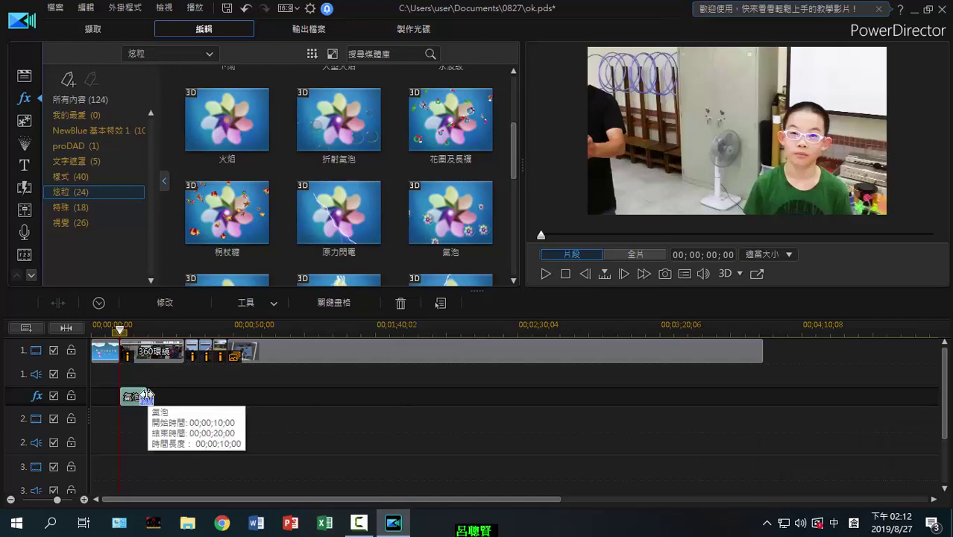
mouse_move(159, 398)
mouse_down()
mouse_move(182, 398)
mouse_move(130, 398)
mouse_move(140, 398)
mouse_up()
Browse the complete effects list and preview the 折射氣泡 and 花圈及長襪 effects.
drag(514, 153, 514, 170)
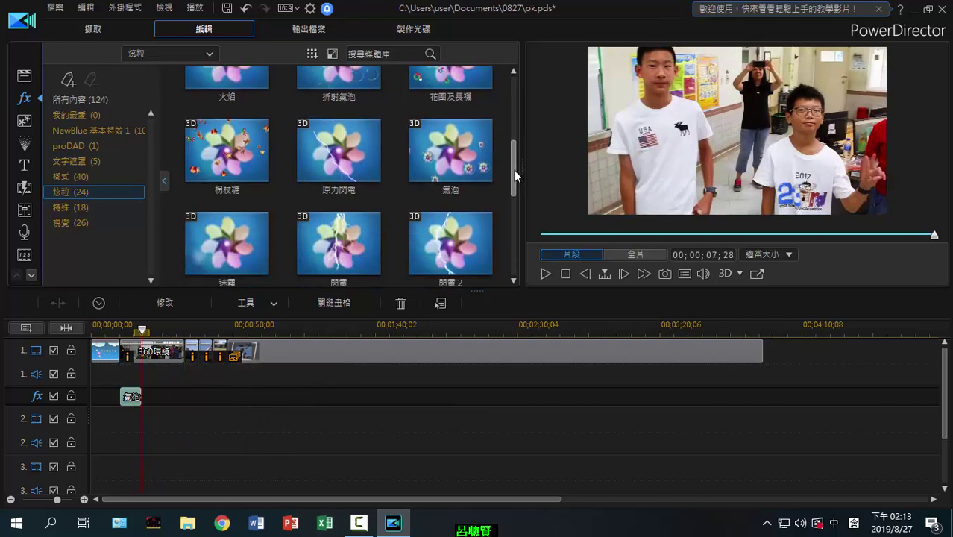
click(85, 101)
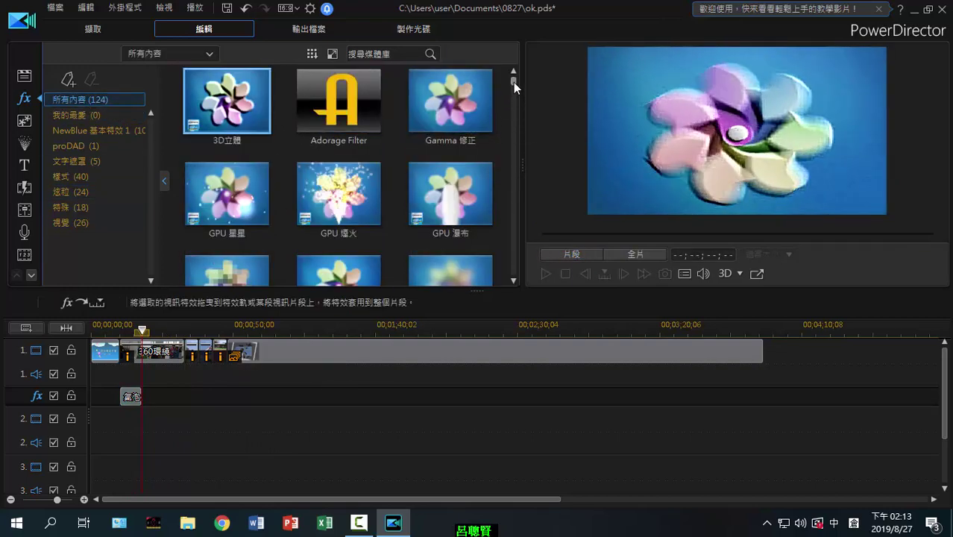
drag(513, 79, 512, 136)
click(230, 172)
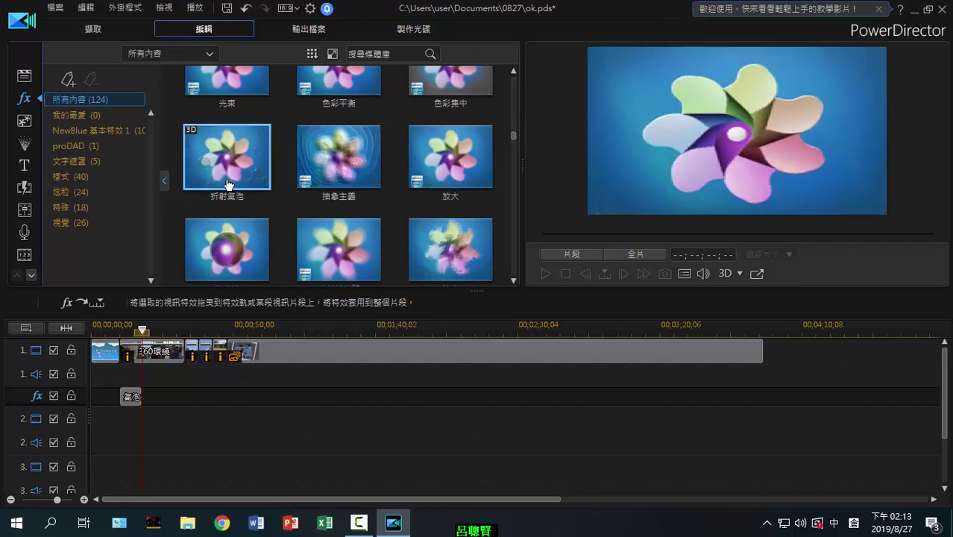
drag(511, 135, 512, 145)
click(352, 158)
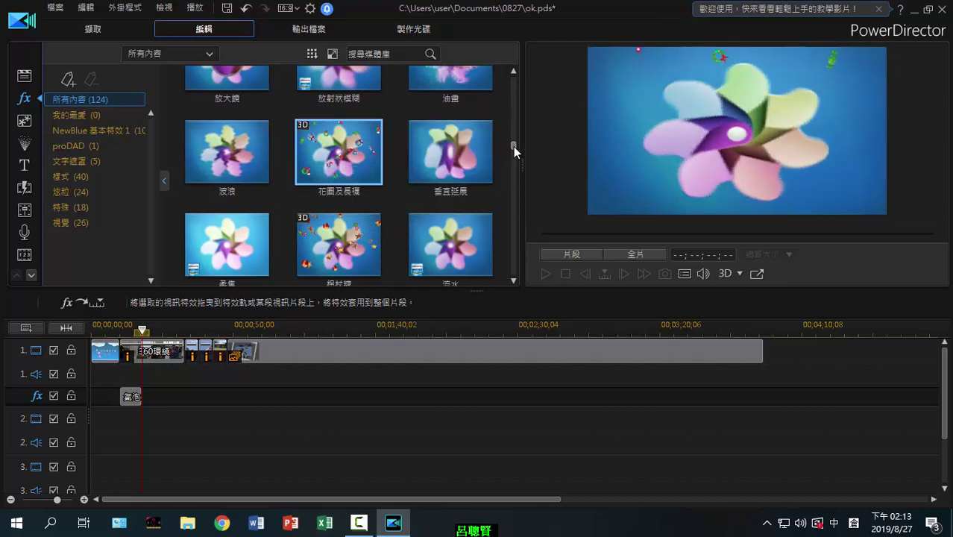
drag(513, 146, 516, 166)
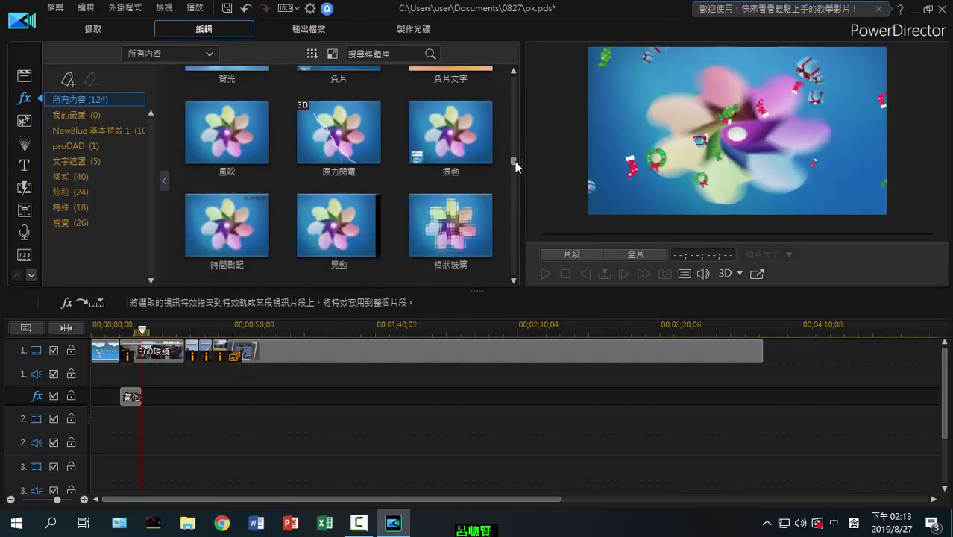
Find the 耀光 flares among the picture-in-picture objects, place 耀光 5 on video track 2 at about 55 seconds and play it back.
click(25, 122)
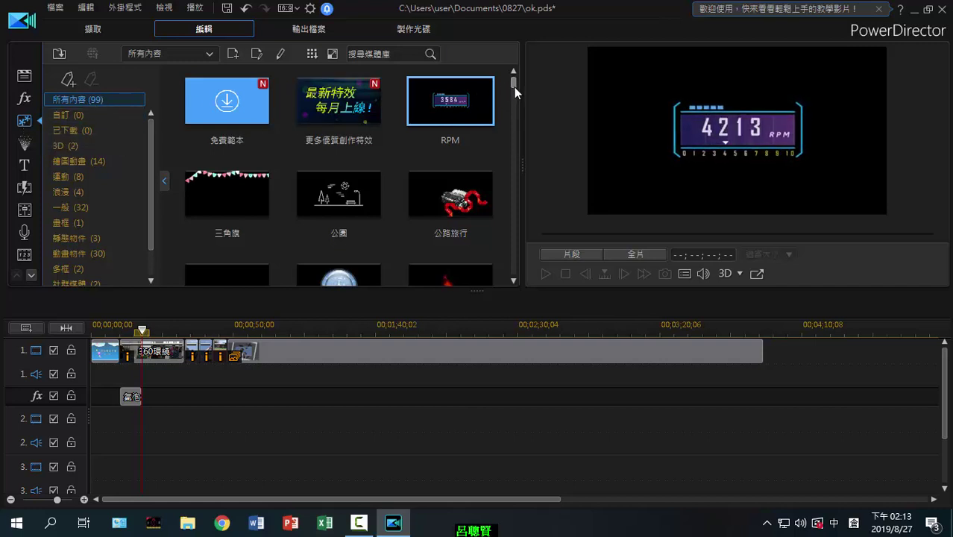
scroll(515, 96, down, 8)
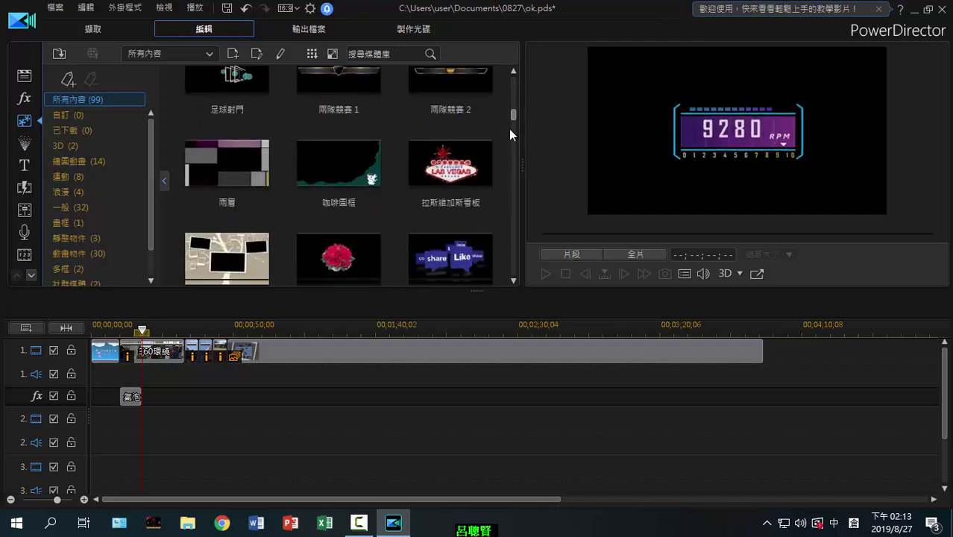
scroll(510, 130, down, 7)
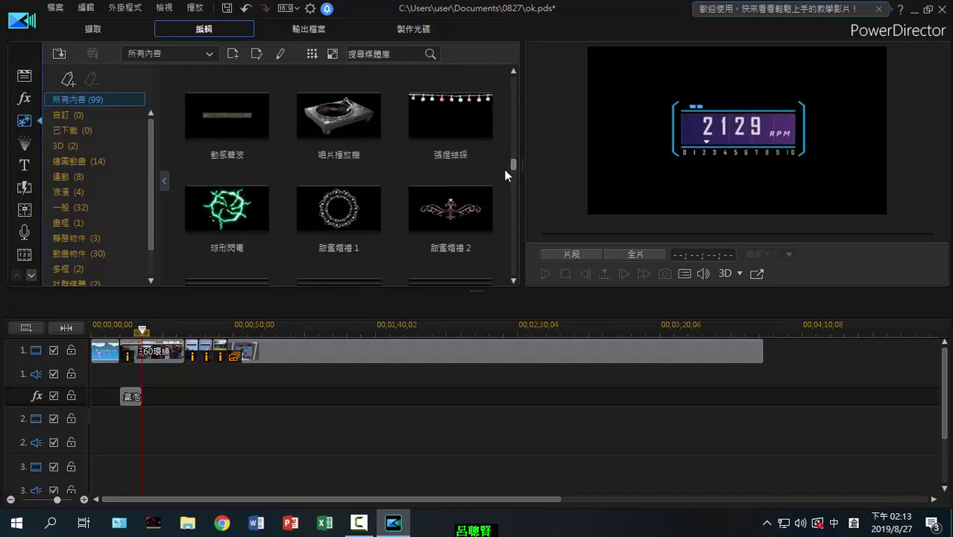
scroll(506, 176, down, 8)
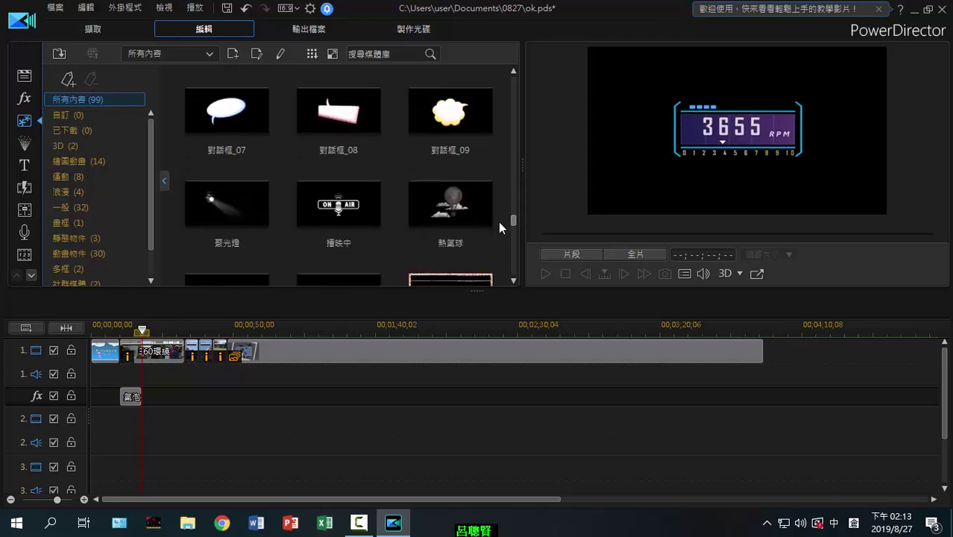
scroll(499, 221, down, 8)
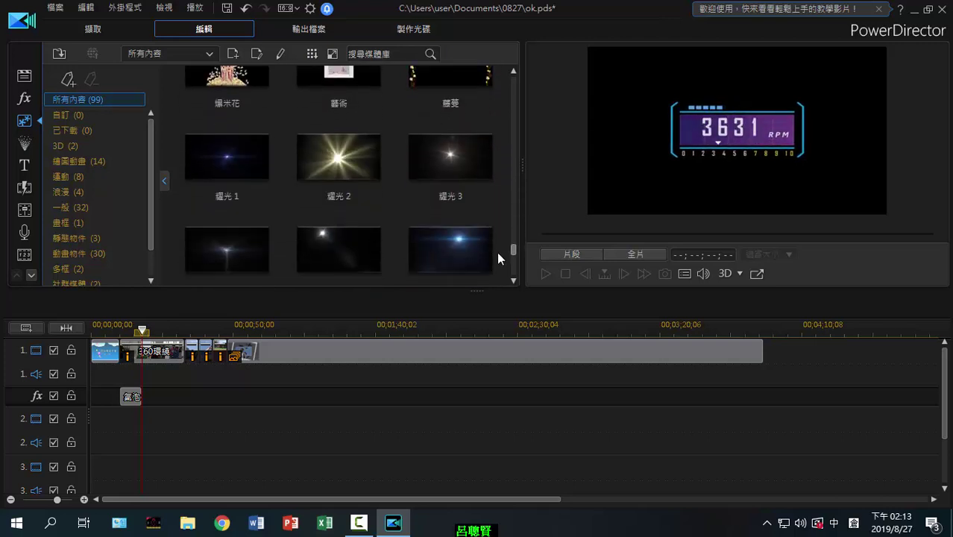
click(223, 164)
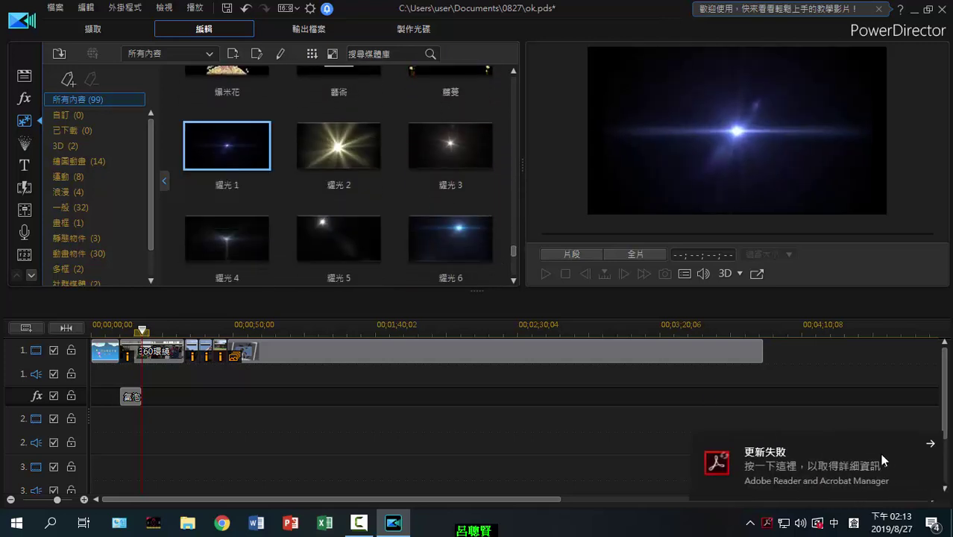
click(930, 443)
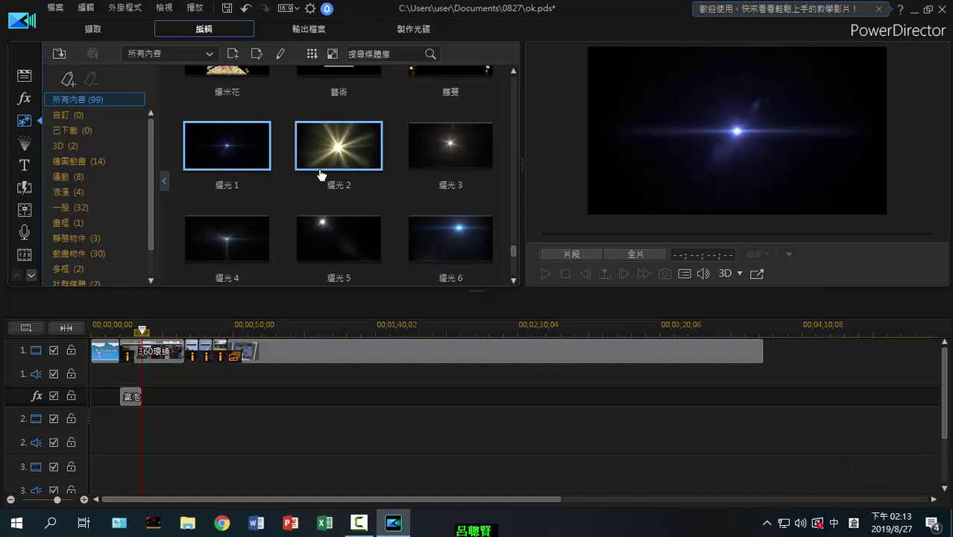
click(339, 243)
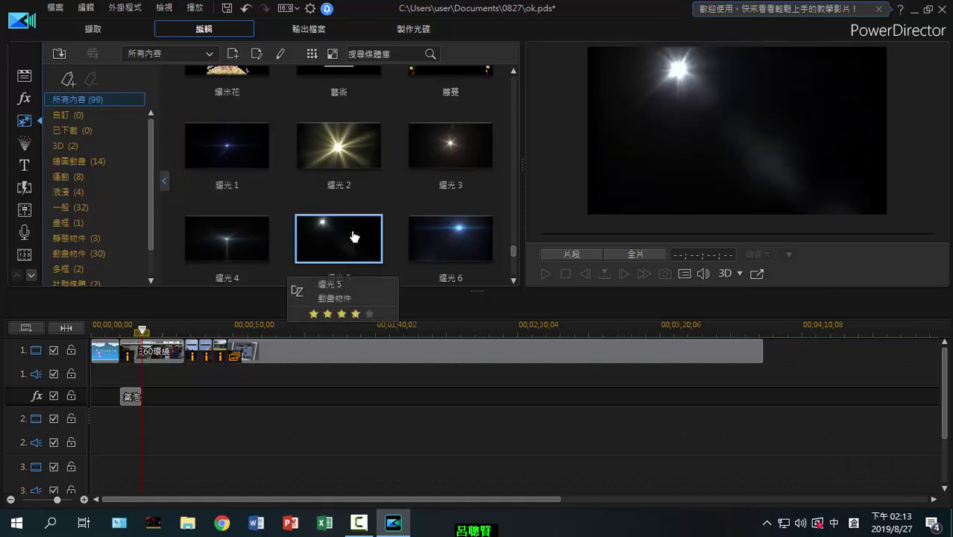
drag(328, 236, 247, 397)
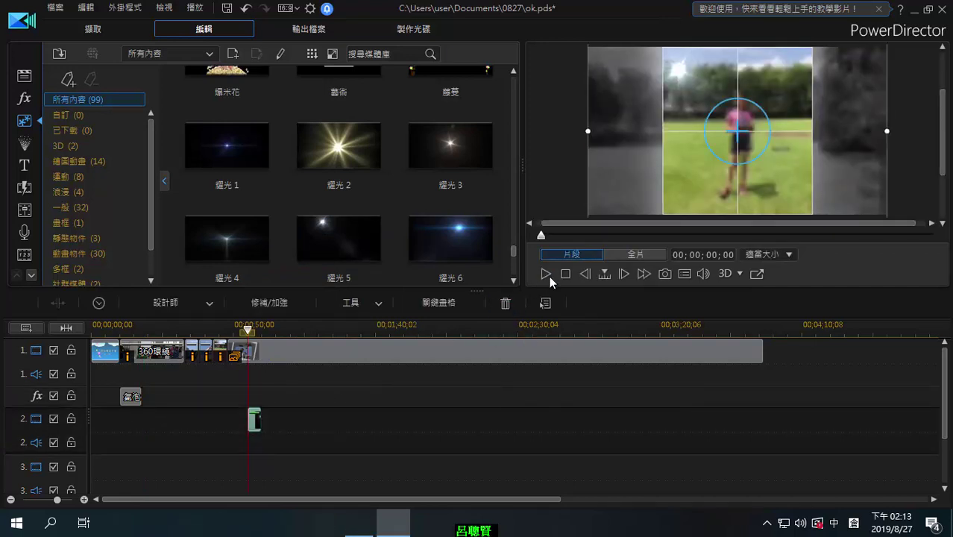
click(546, 274)
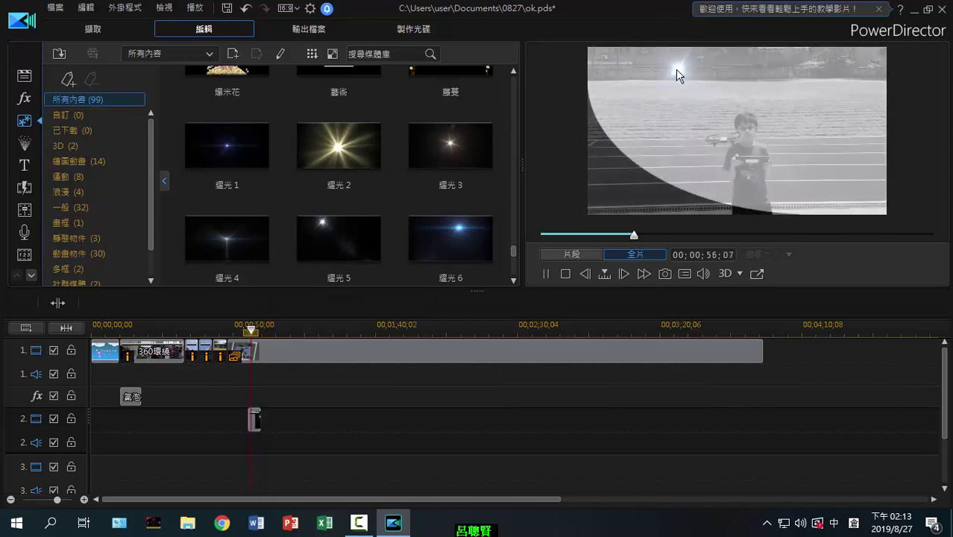
Open the particle object library and preview the 03_閃光 particle.
click(25, 144)
click(331, 182)
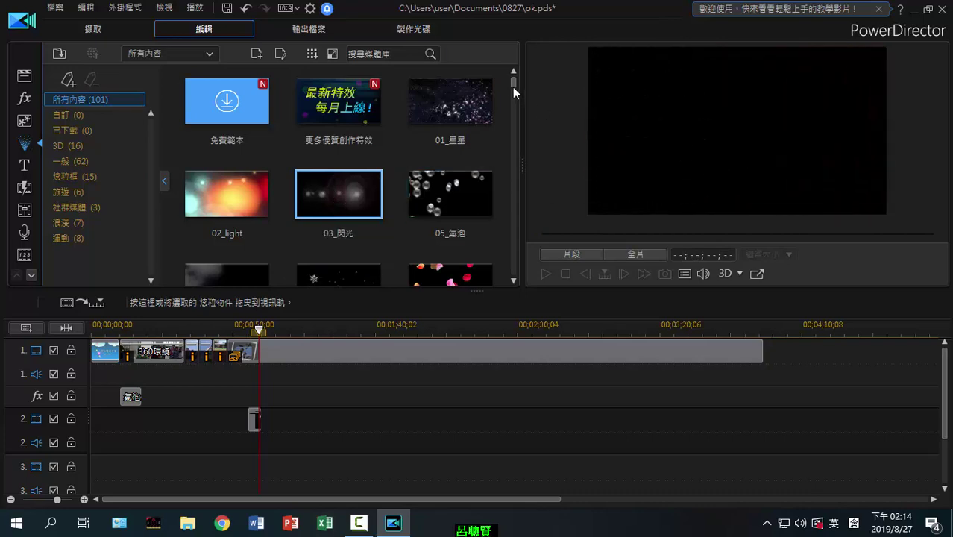
scroll(514, 93, down, 4)
scroll(514, 82, up, 4)
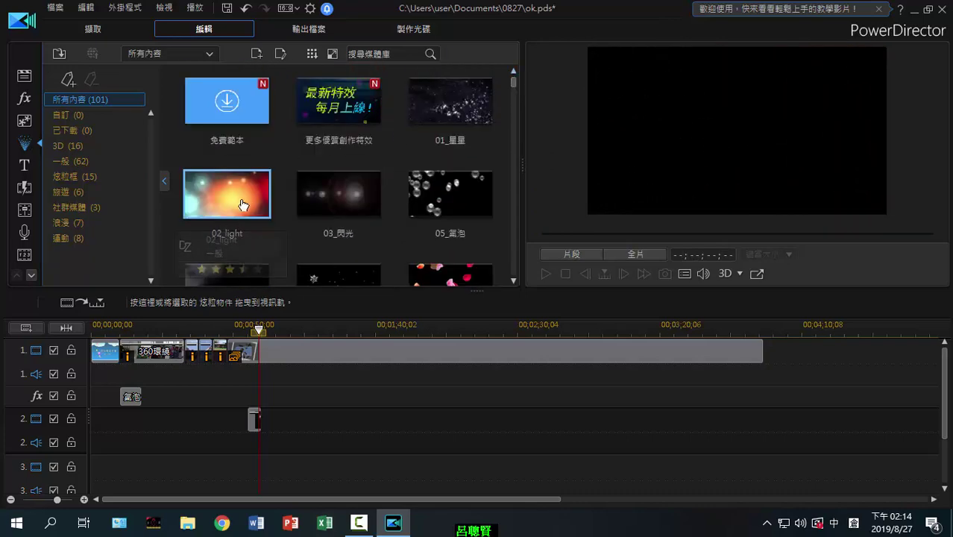
Try out the 02_light particle on video track 2 at 00;01;16;08 and remove it after playback.
drag(242, 206, 333, 417)
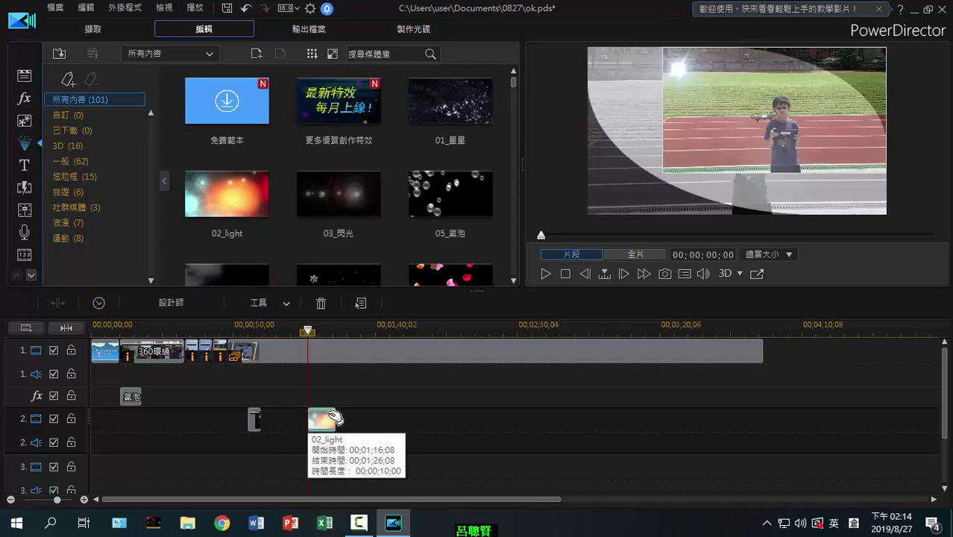
click(544, 275)
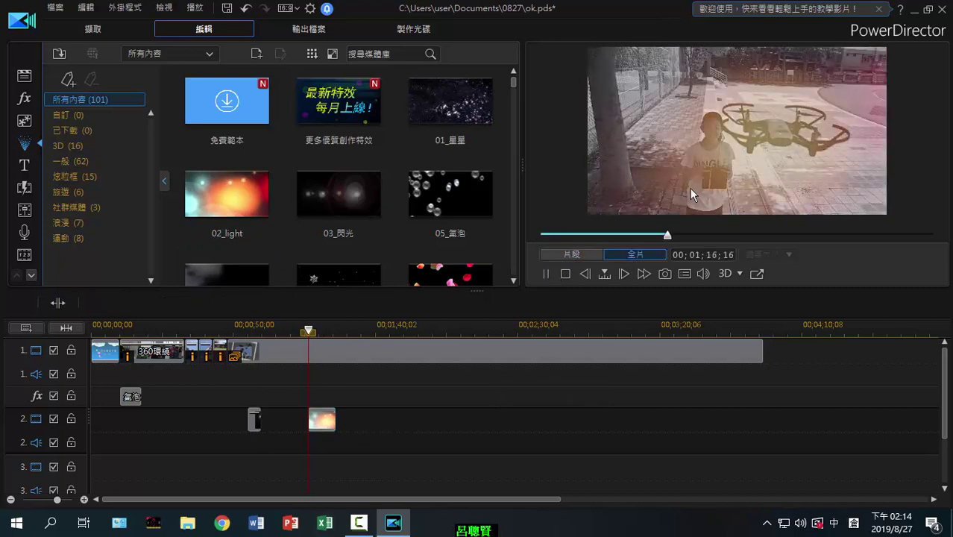
click(546, 275)
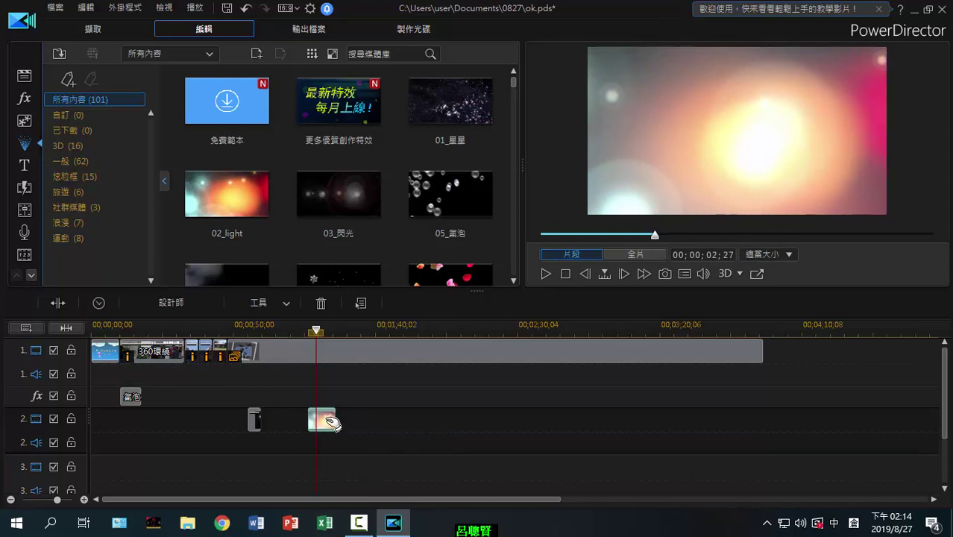
click(566, 275)
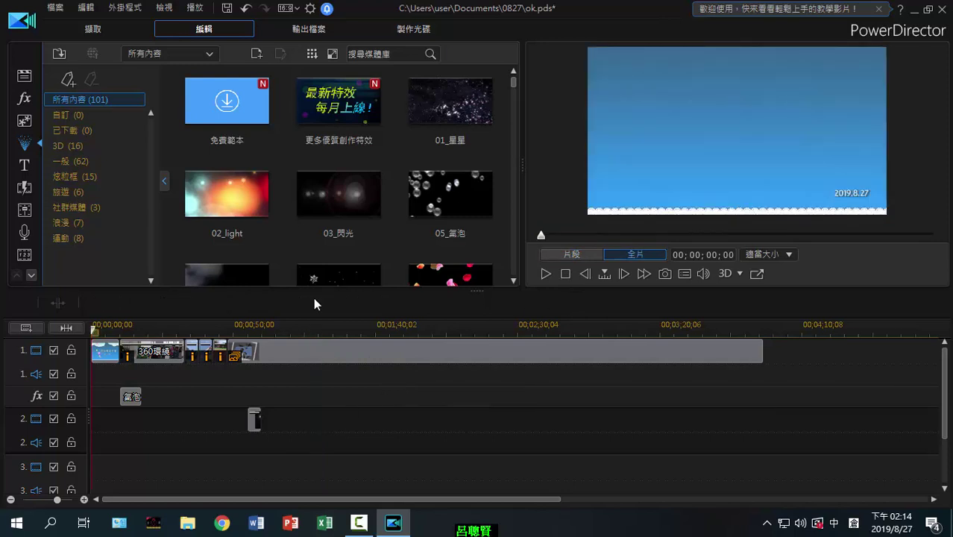
Try out the 03_閃光 particle on video track 2 past the one-minute mark and delete it after playback.
click(358, 198)
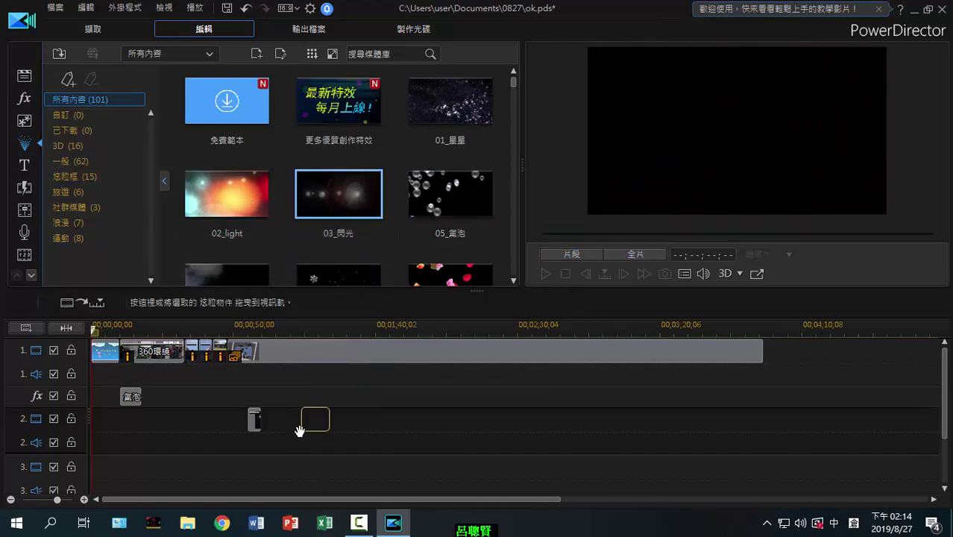
click(544, 273)
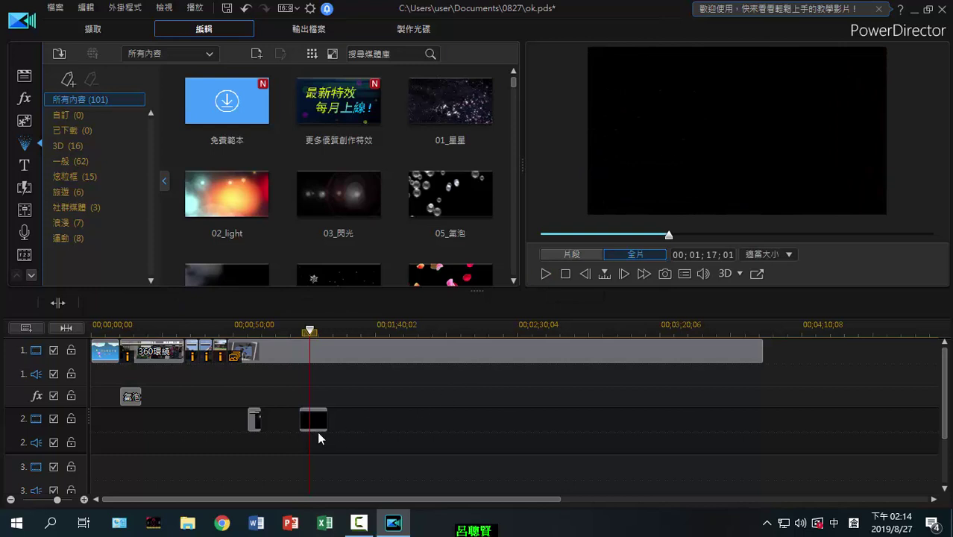
key(Delete)
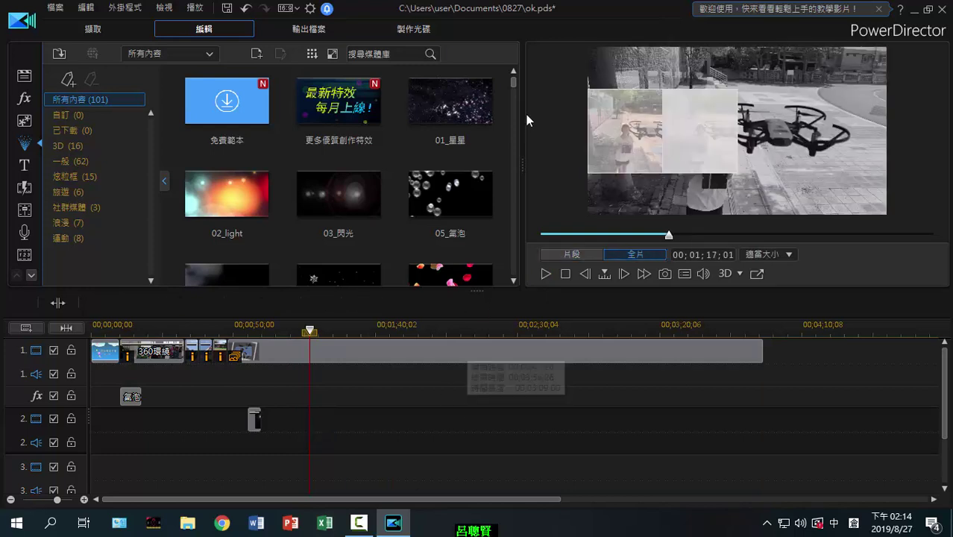
Place the 好多的讚 particle on video track 2 at 00;00;20;12 and play it back.
drag(517, 85, 517, 132)
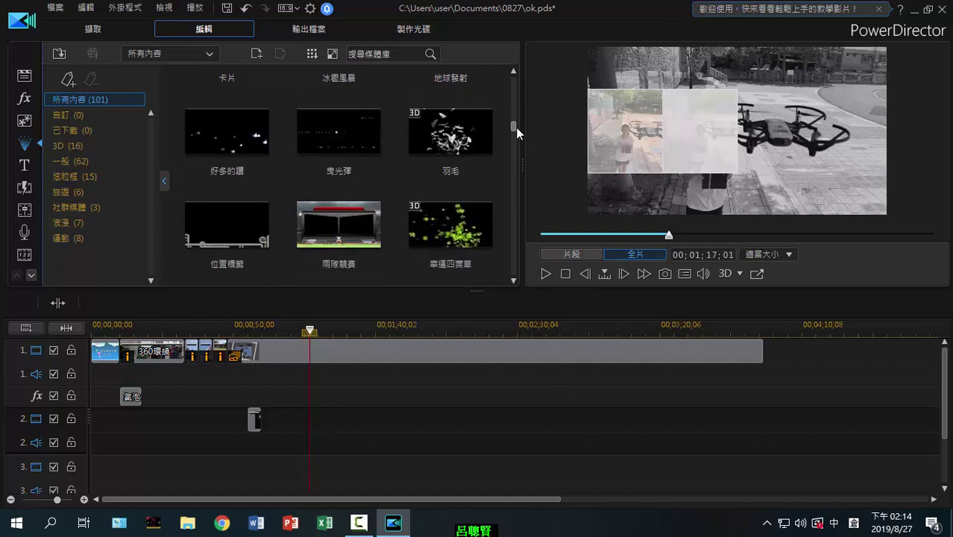
click(239, 144)
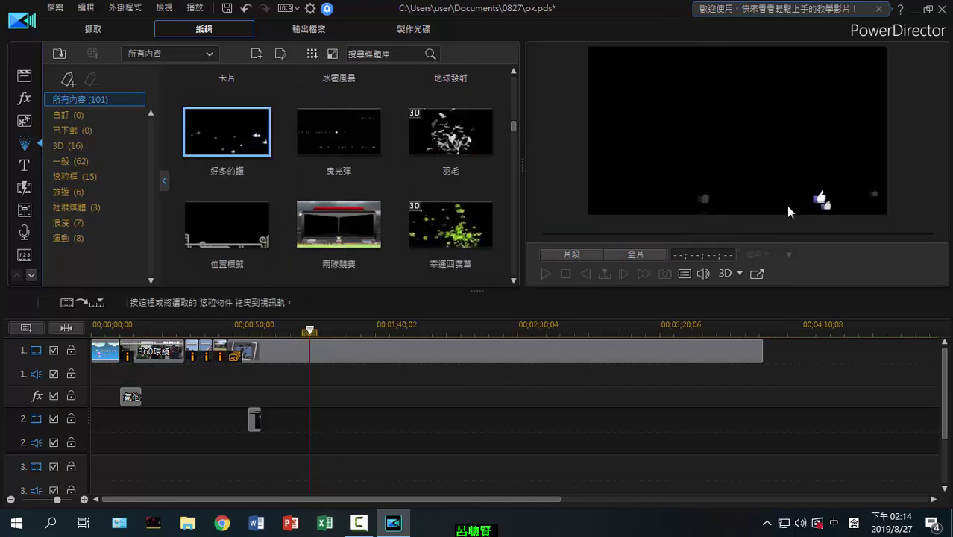
drag(227, 132, 150, 422)
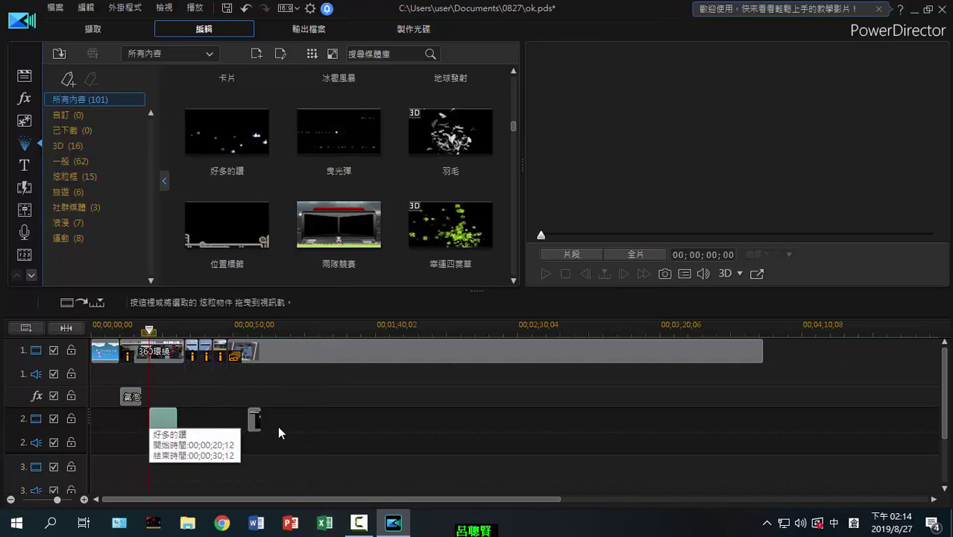
click(545, 274)
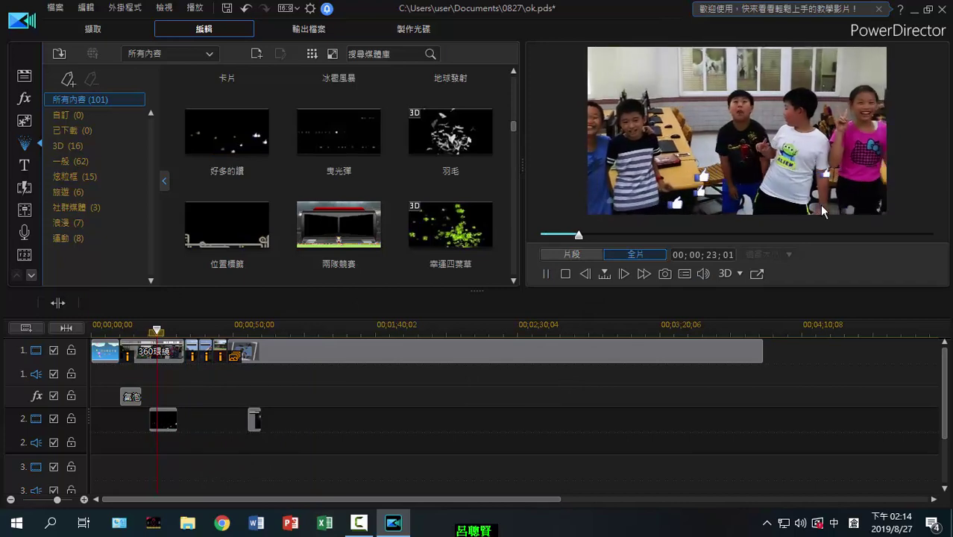
Place the 曳光彈 particle on video track 2 directly after the 好多的讚 particle.
click(342, 130)
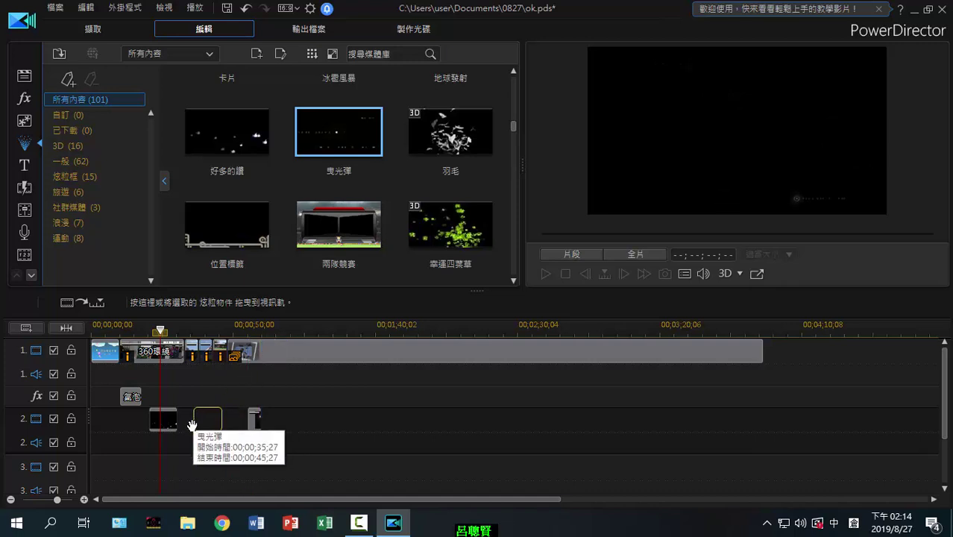
click(202, 420)
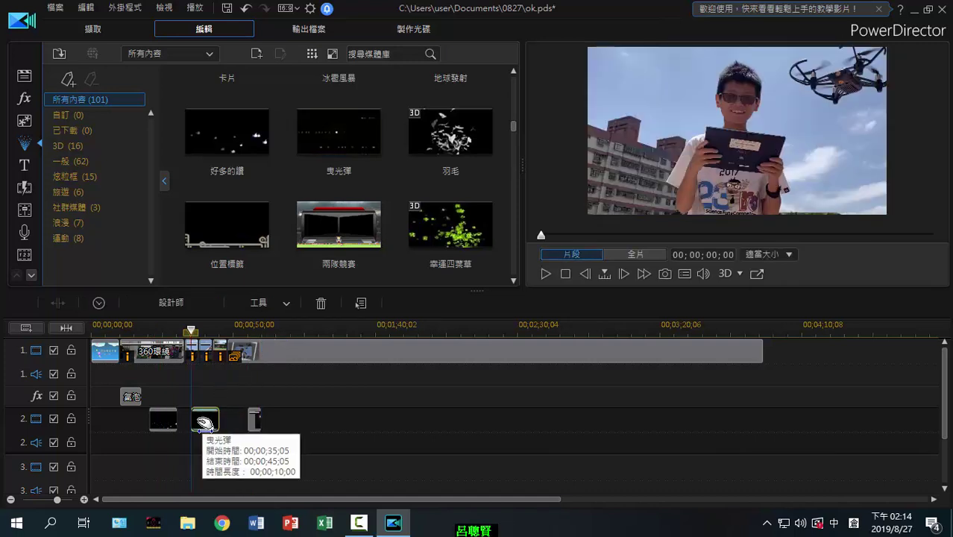
drag(196, 422, 197, 420)
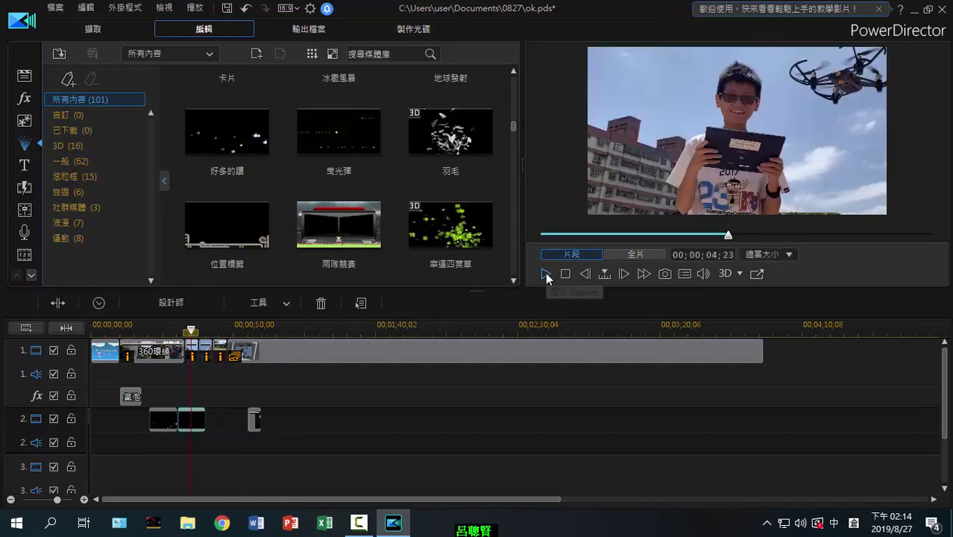
Play back the timeline section covered by the 曳光彈 particle.
drag(191, 332, 174, 331)
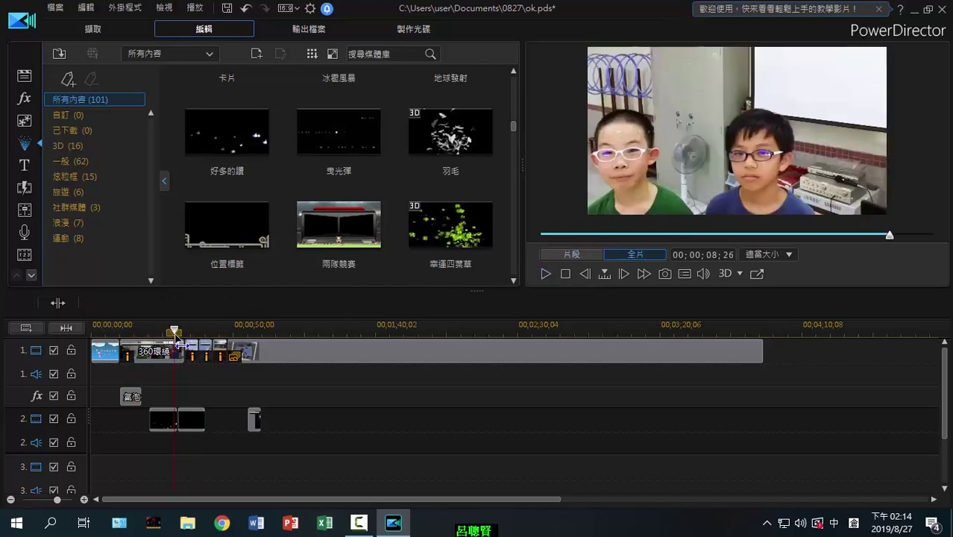
click(107, 353)
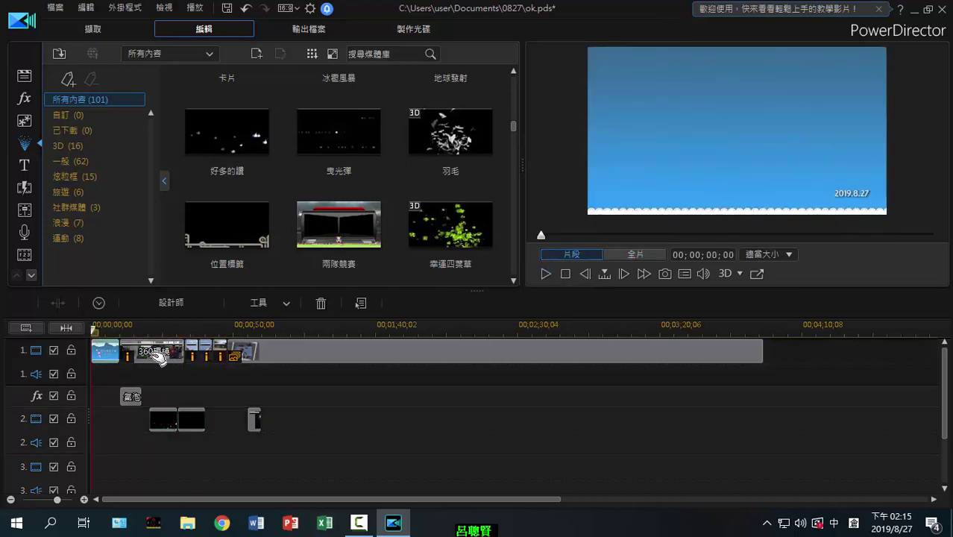
click(191, 350)
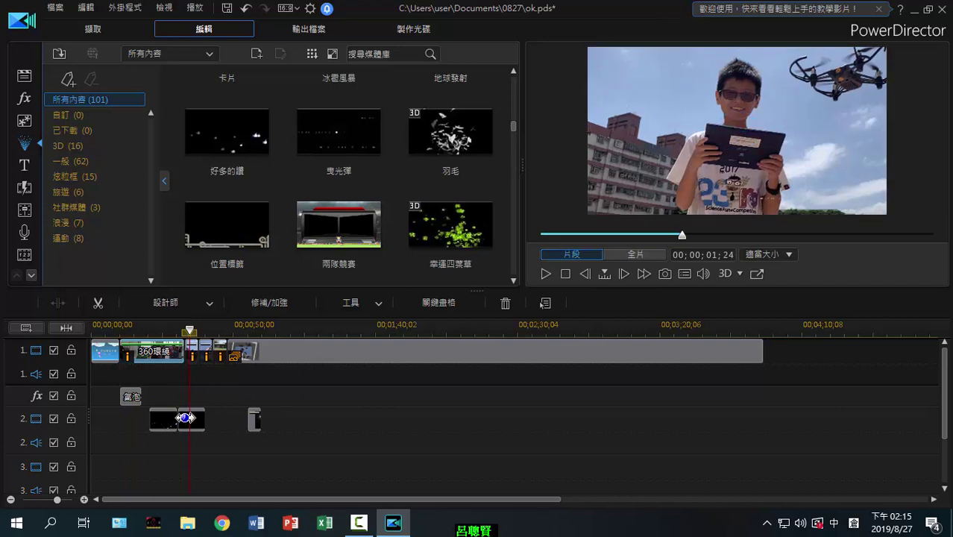
click(186, 418)
key(space)
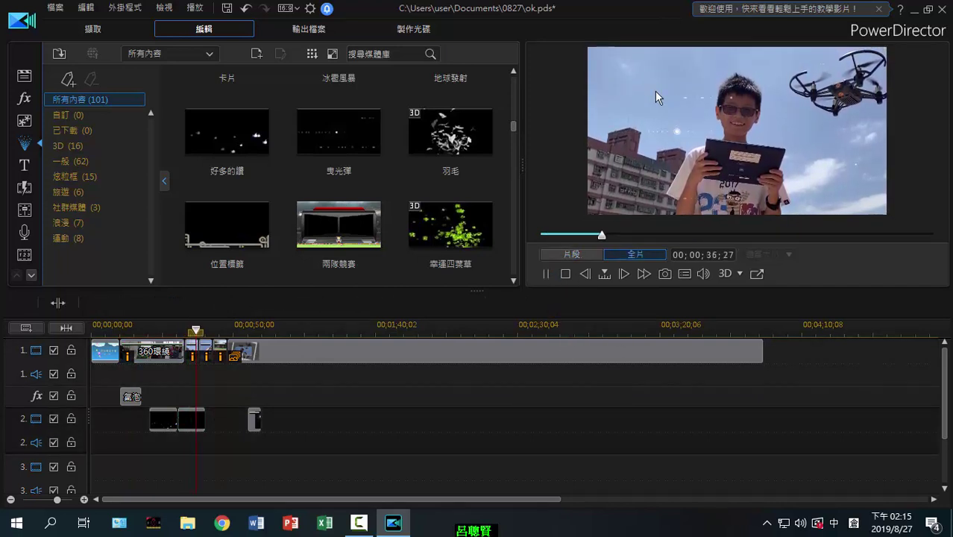
Place the 3D 星軌 particle on video track 2 at 00;01;44;09 and play it back.
mouse_move(514, 134)
mouse_down()
mouse_move(514, 160)
mouse_move(514, 144)
mouse_up()
click(438, 135)
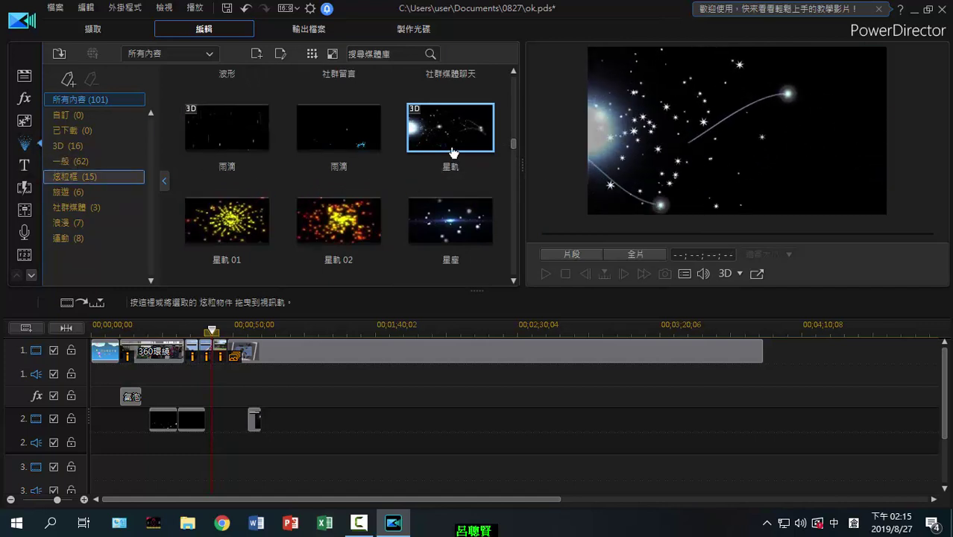
drag(418, 148, 387, 422)
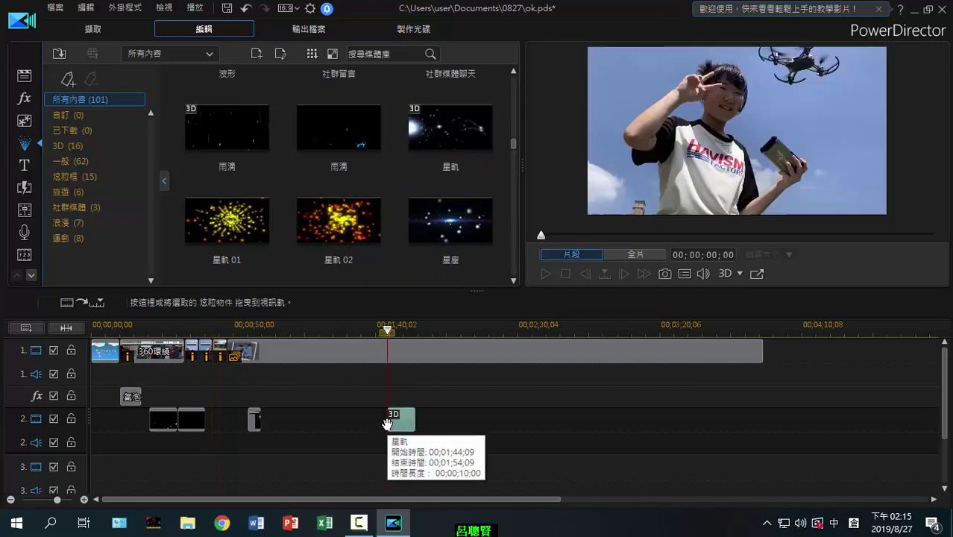
click(547, 273)
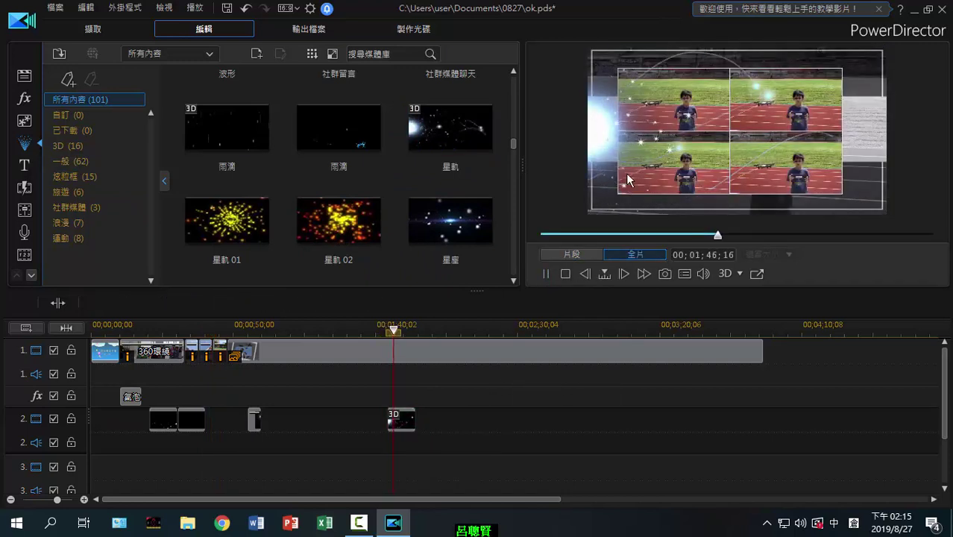
Place the 螢火蟲 particle on video track 2 shortly after the two-minute mark and play it back.
drag(514, 146, 511, 174)
click(452, 134)
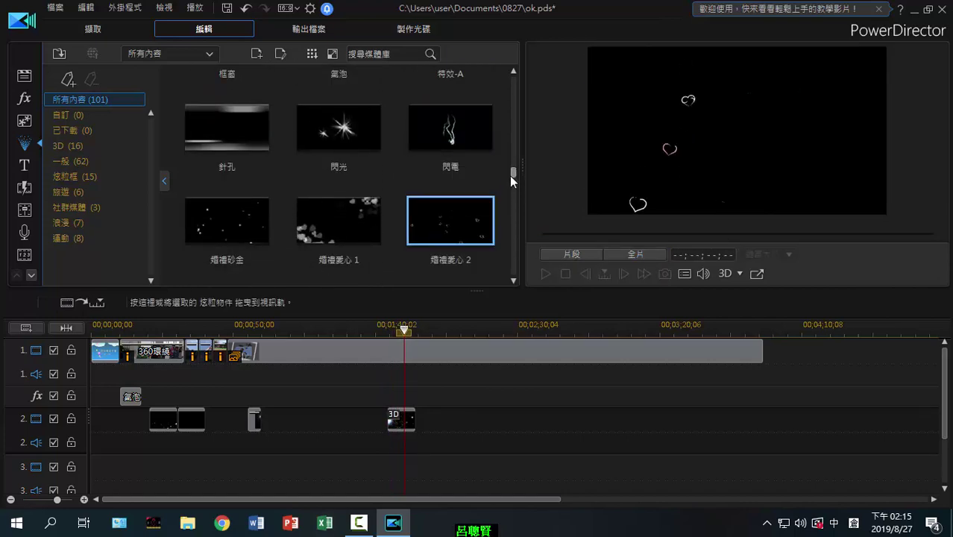
drag(514, 172, 507, 259)
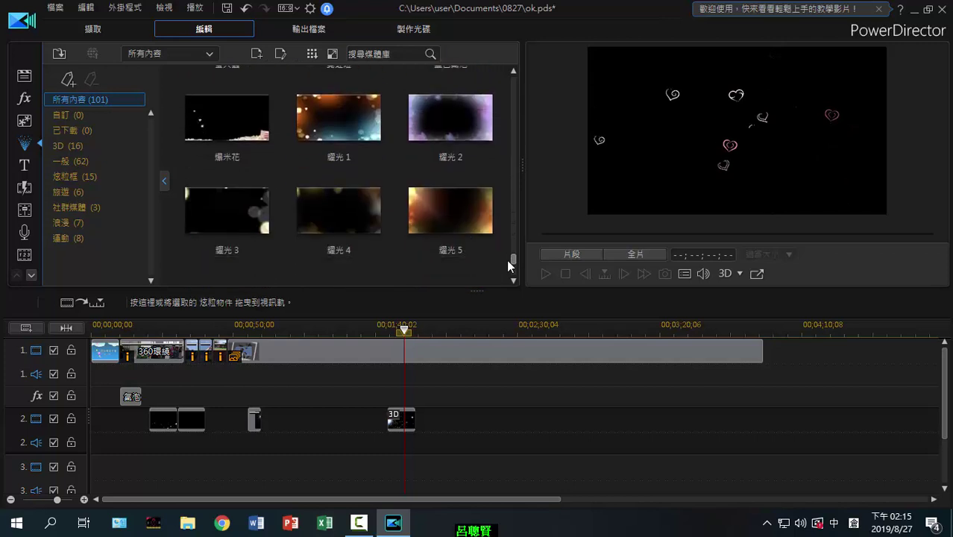
scroll(507, 259, up, 1)
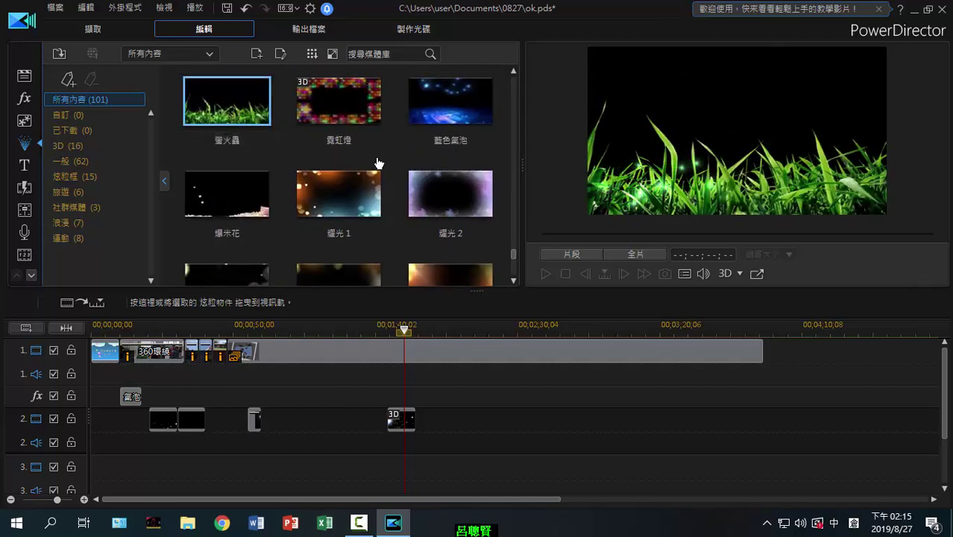
drag(378, 163, 451, 420)
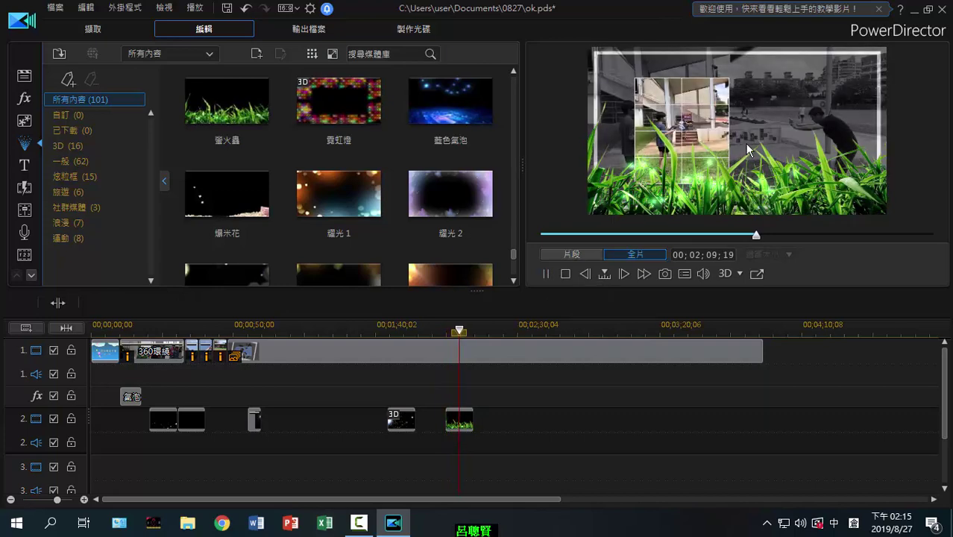
click(548, 271)
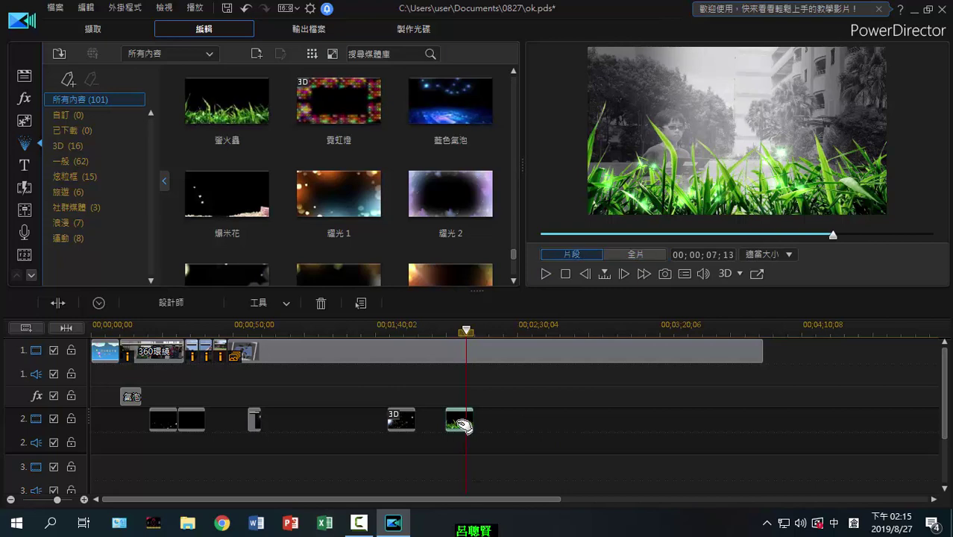
Open the 螢火蟲 particle in the particle designer and move its Background grass lower in the frame.
click(178, 309)
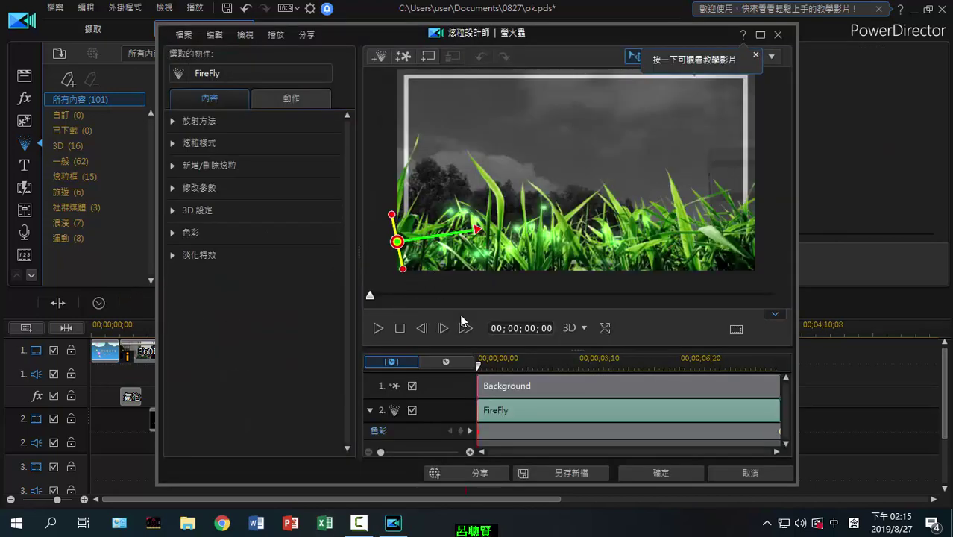
click(543, 383)
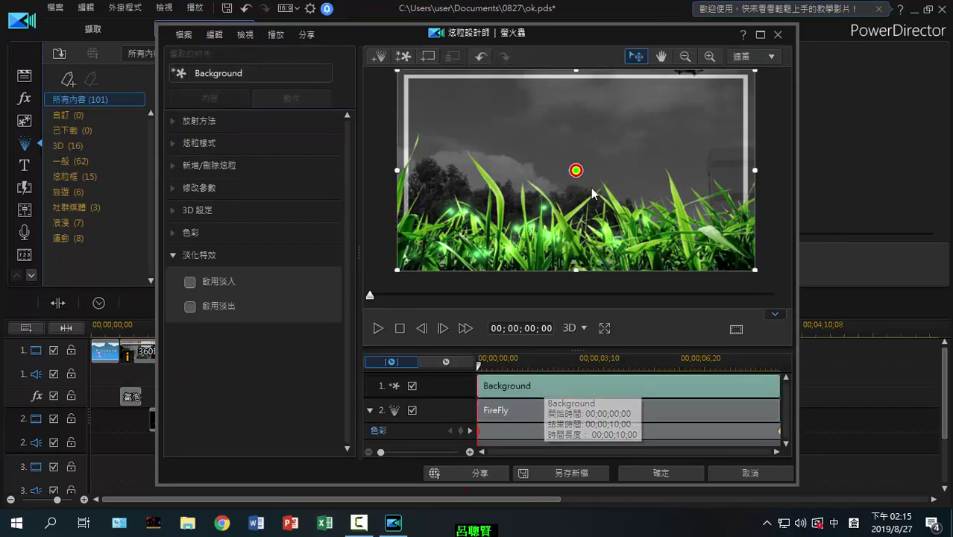
drag(576, 170, 576, 205)
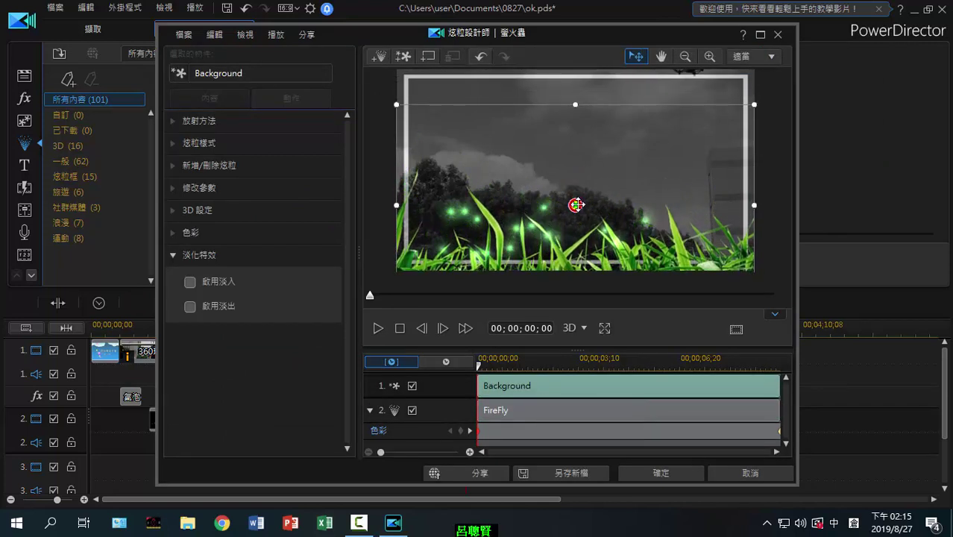
Move the FireFly emitter up to the upper left edge of the frame, preview the animation and apply the changes.
click(529, 410)
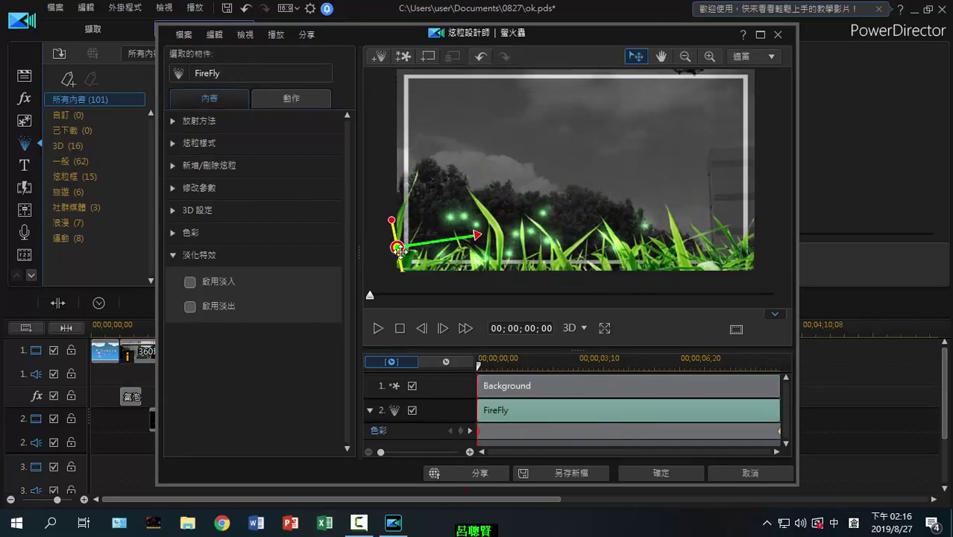
drag(408, 225, 396, 114)
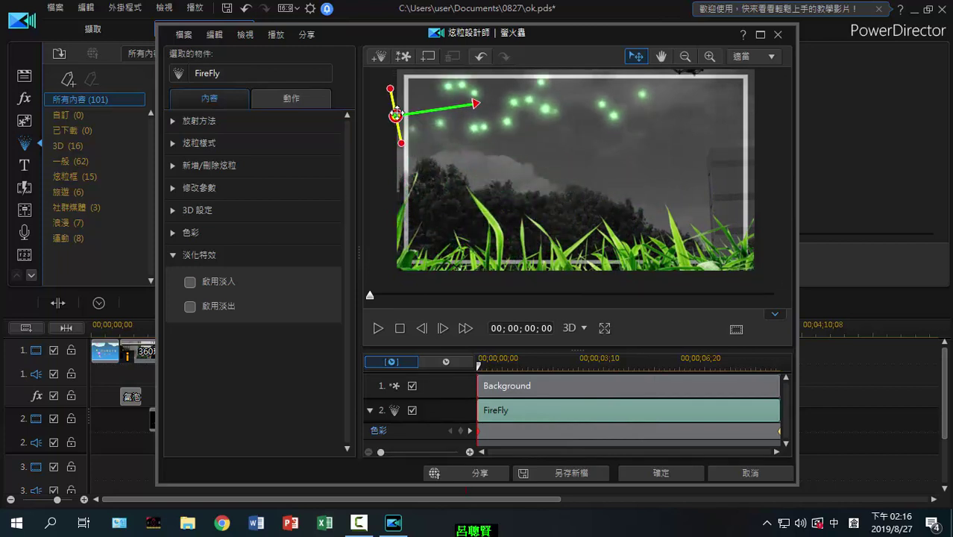
click(375, 329)
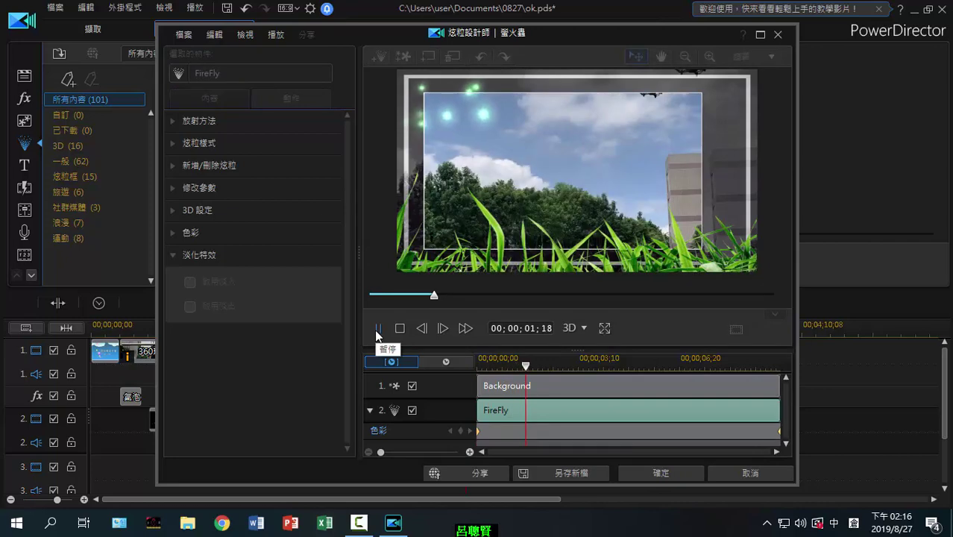
click(669, 474)
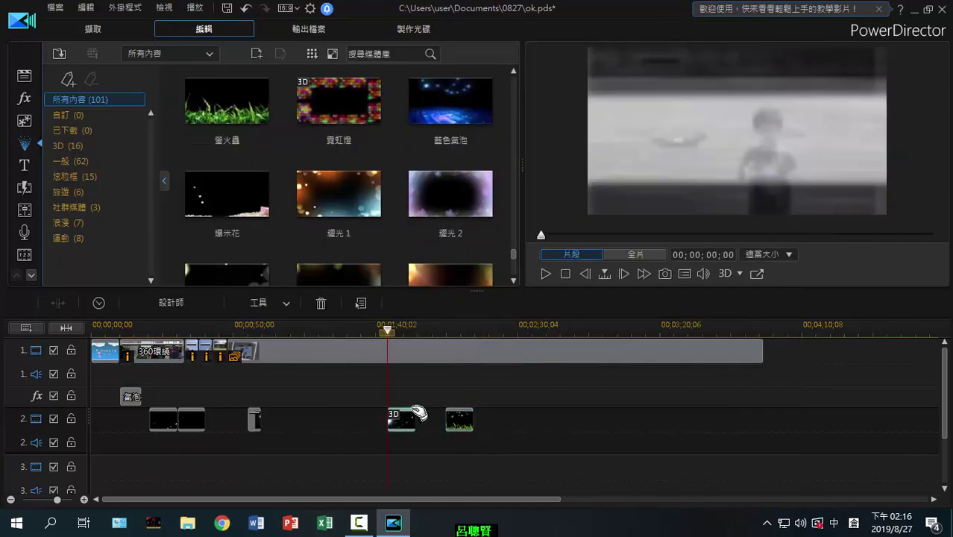
Open the 星軌 particle in the particle designer and preview its animation.
click(174, 303)
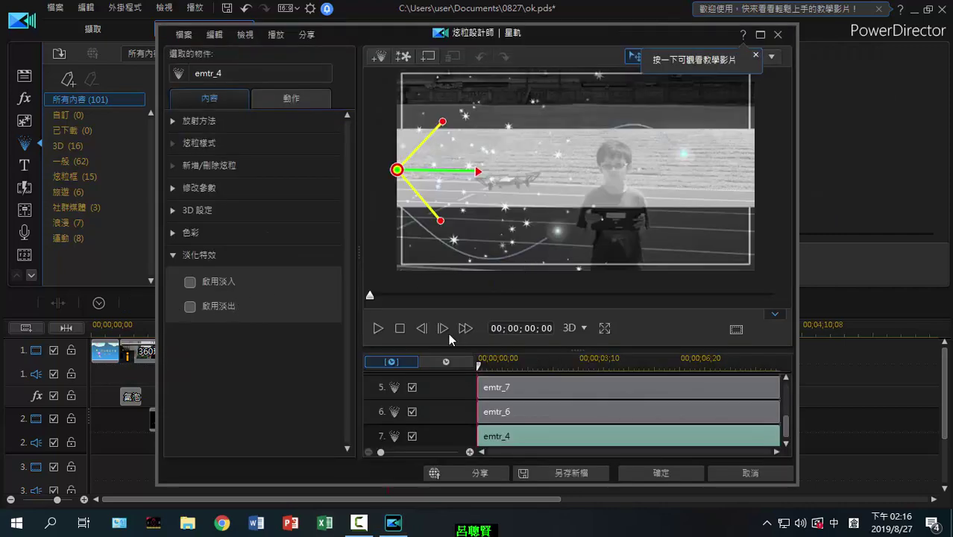
click(377, 328)
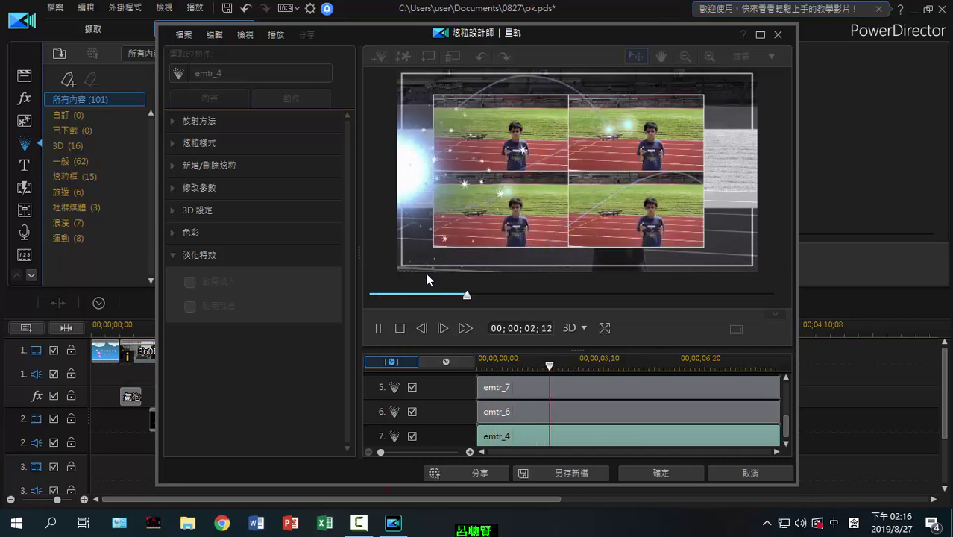
click(400, 328)
Check the emtr_7 and emtr_6 emitters and shift the emtr_4 emitter on track 7 slightly to the right.
click(515, 388)
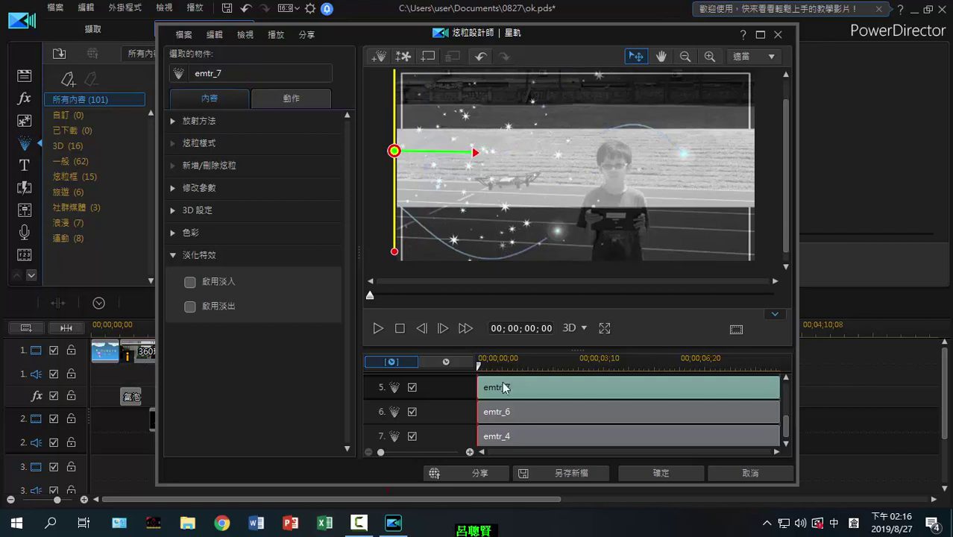
click(515, 409)
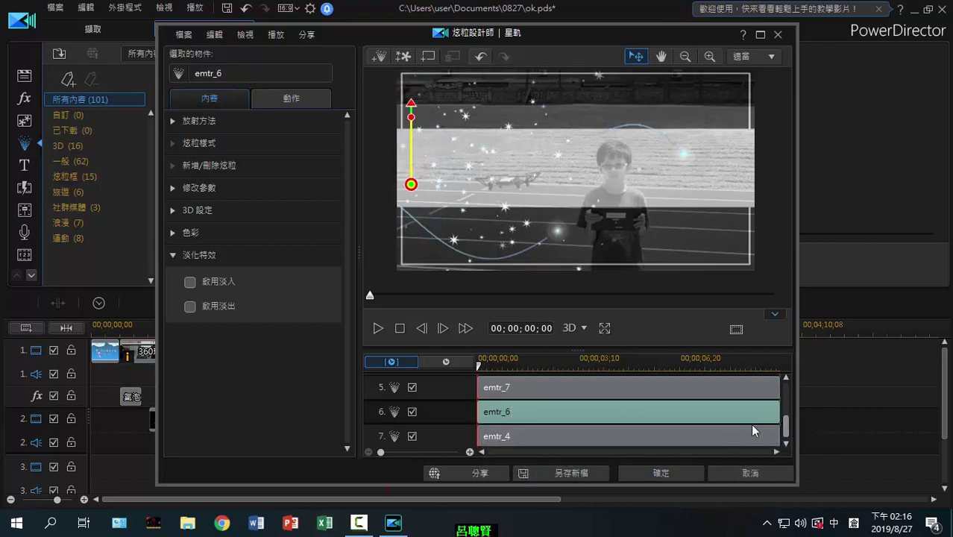
click(511, 436)
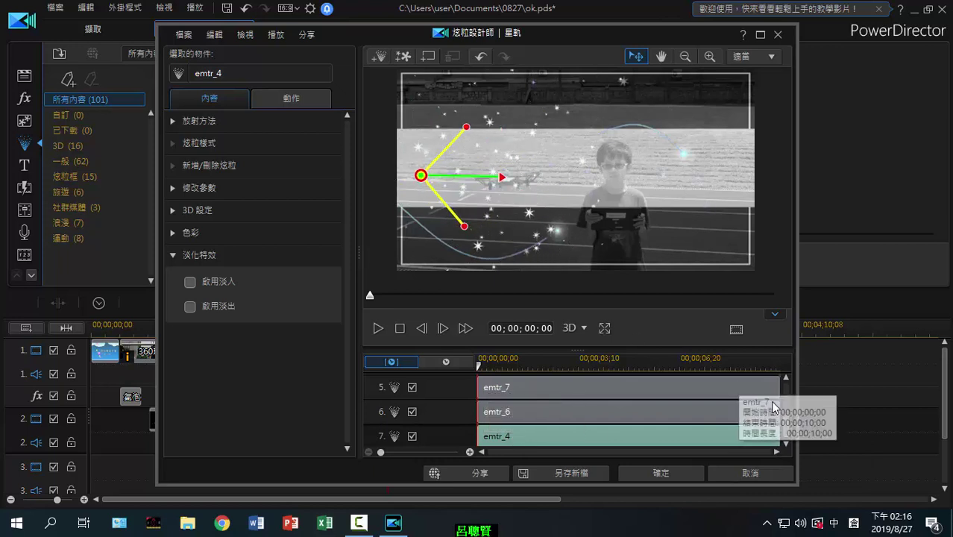
Examine the remaining 星軌 emitters, from emtr_3 to emtr_6, and where each one sits in the frame.
scroll(787, 407, up, 2)
click(564, 393)
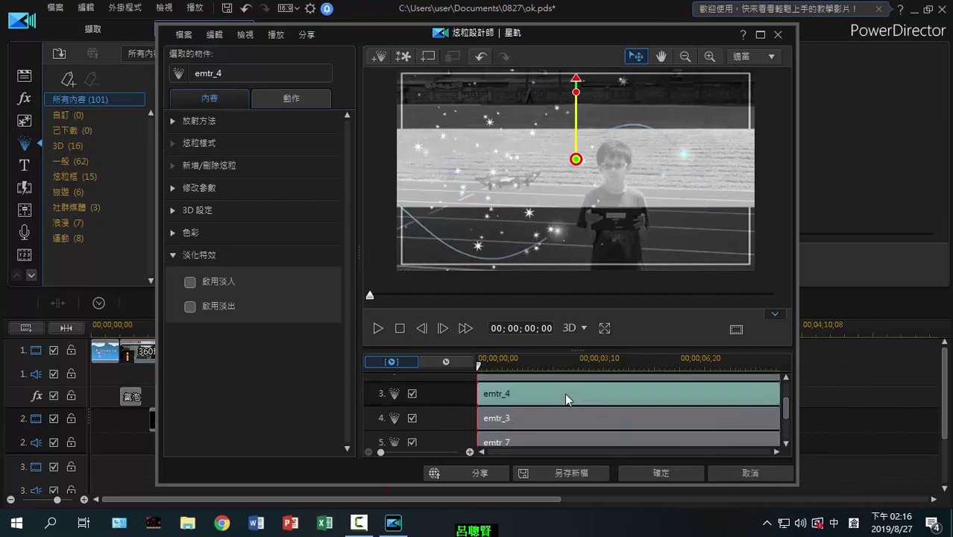
click(561, 417)
scroll(785, 422, up, 2)
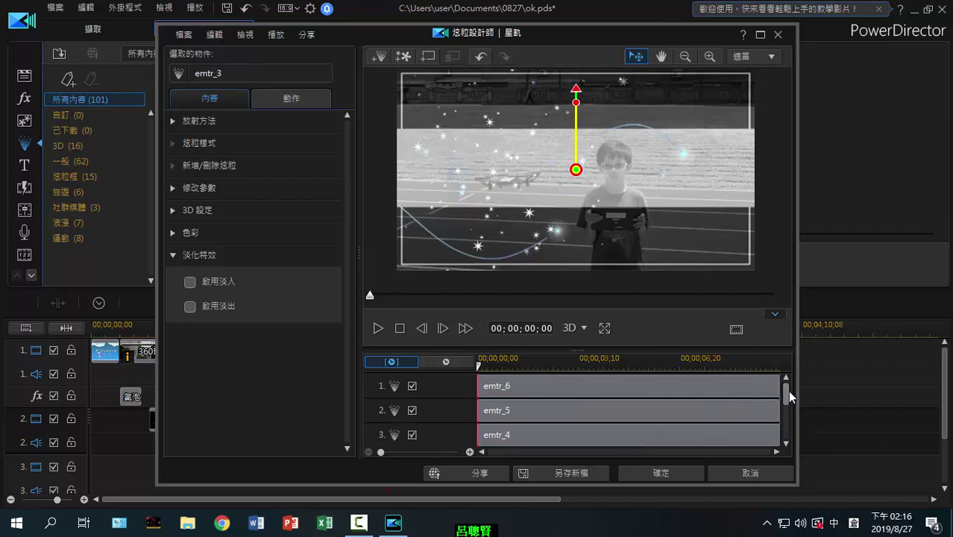
click(527, 385)
click(520, 410)
click(519, 425)
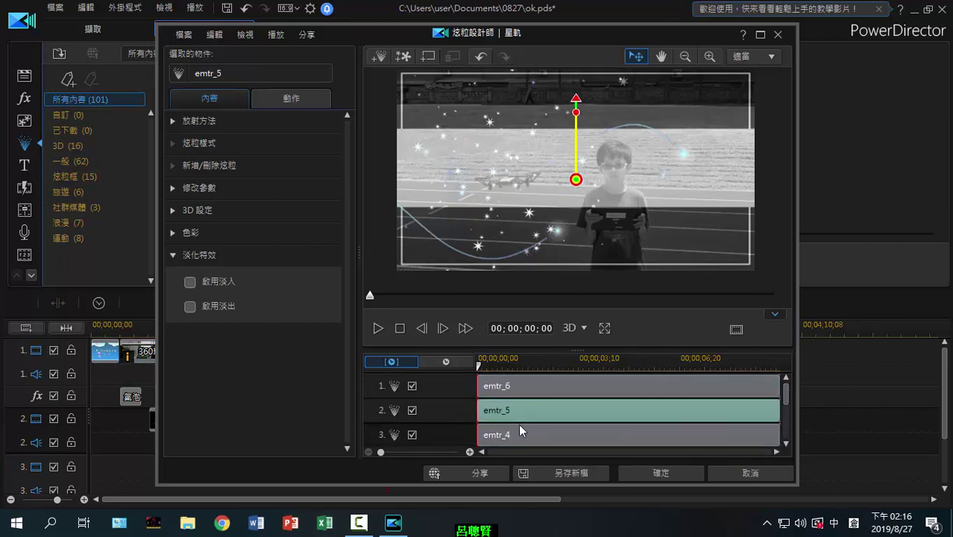
drag(785, 395, 784, 434)
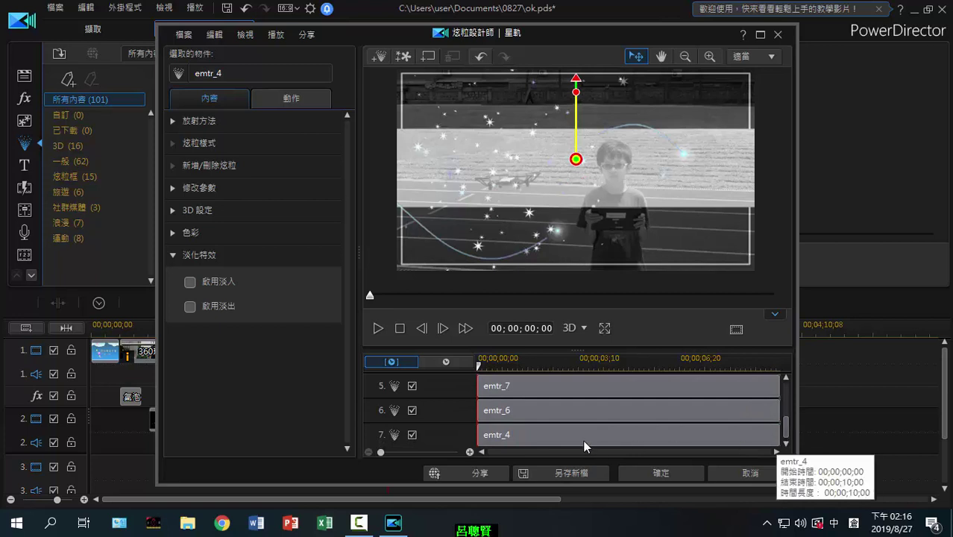
click(554, 434)
Pause the 星軌 preview at 00;00;02;11 and move the track 6 emtr_6 emitter to the bottom centre of the frame.
click(549, 413)
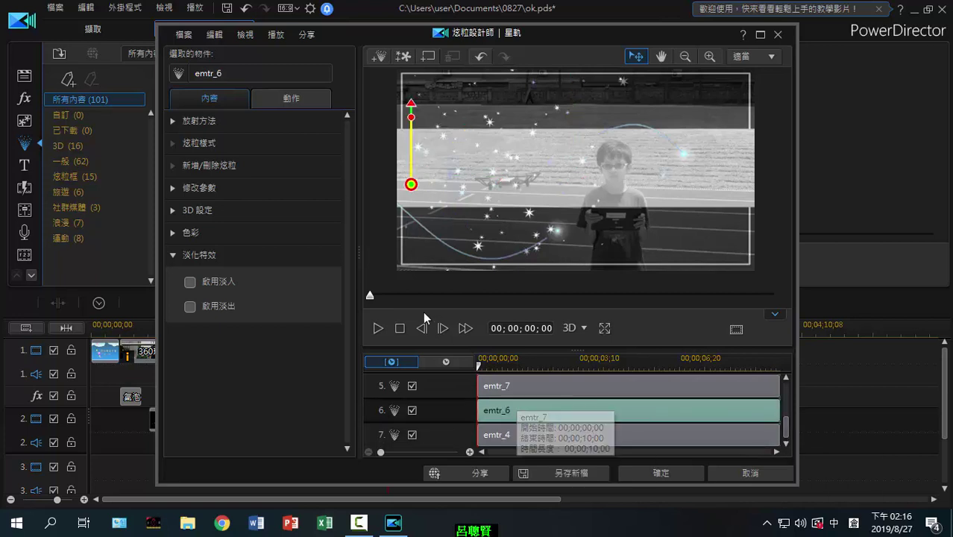
click(377, 329)
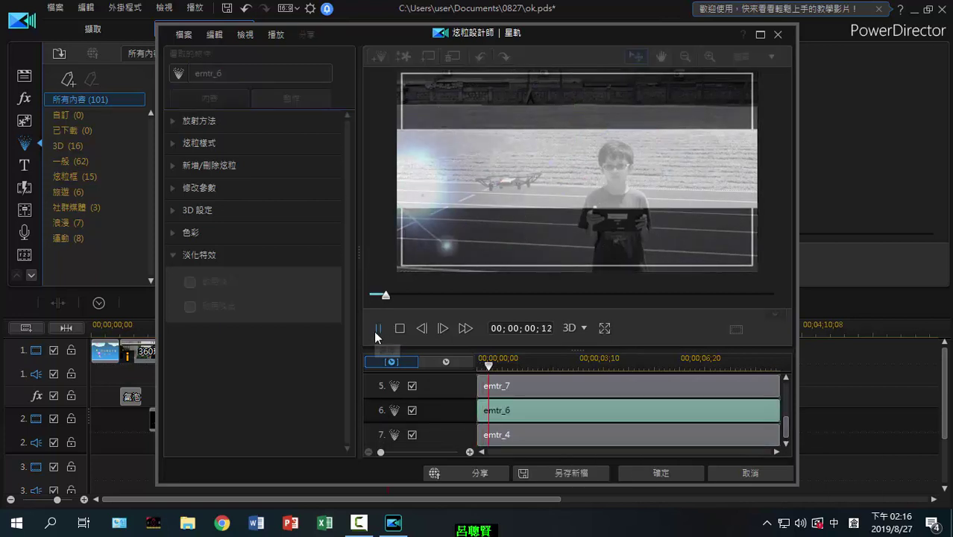
click(376, 328)
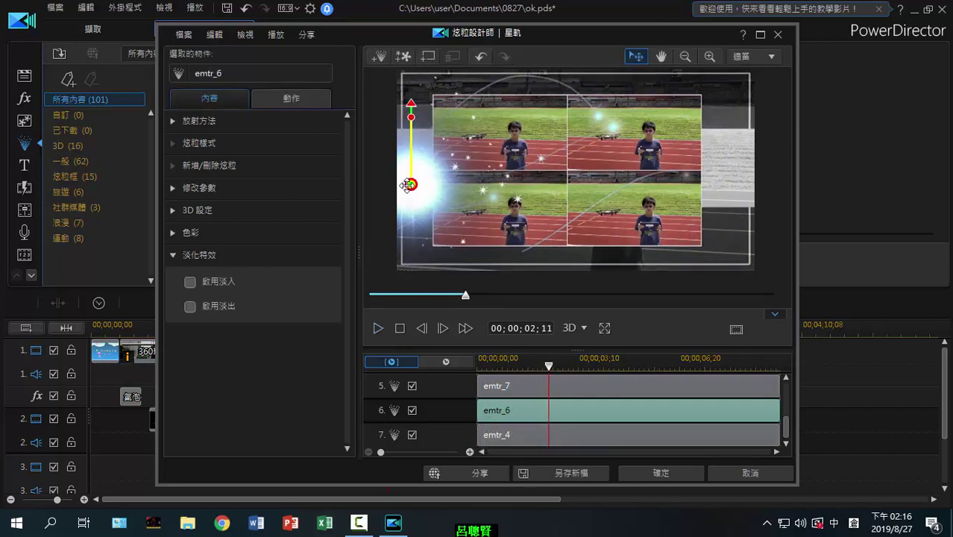
drag(409, 185, 569, 272)
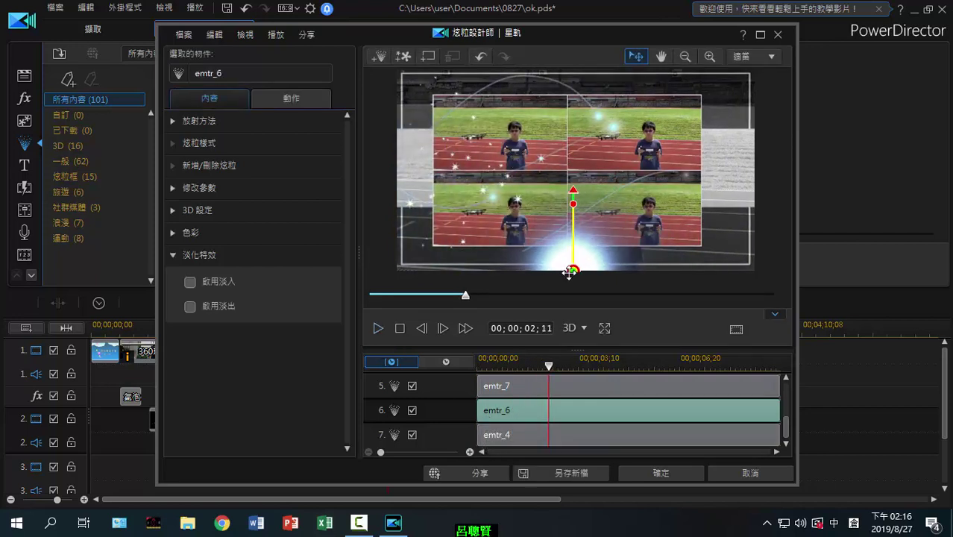
Apply the 星軌 particle edits and preview the particle over the video in the project.
click(660, 473)
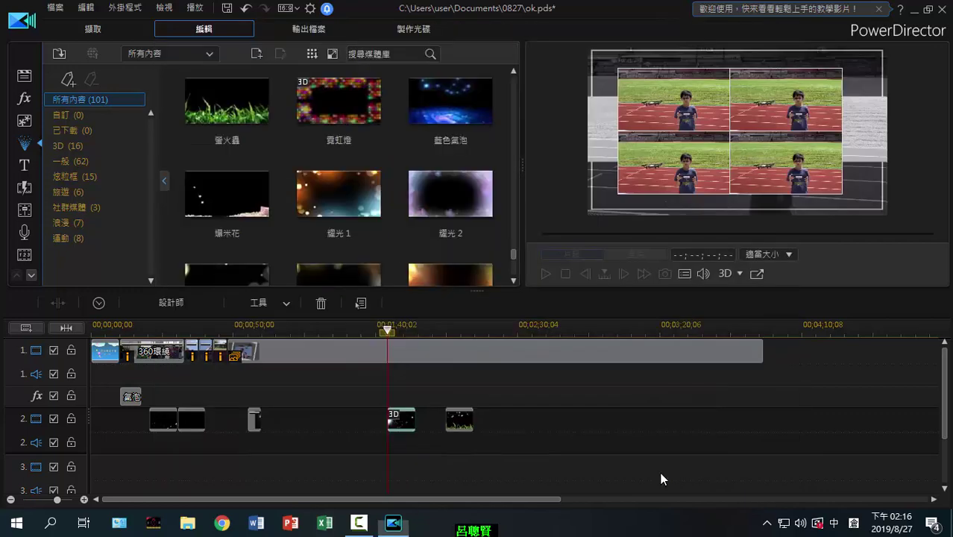
click(547, 274)
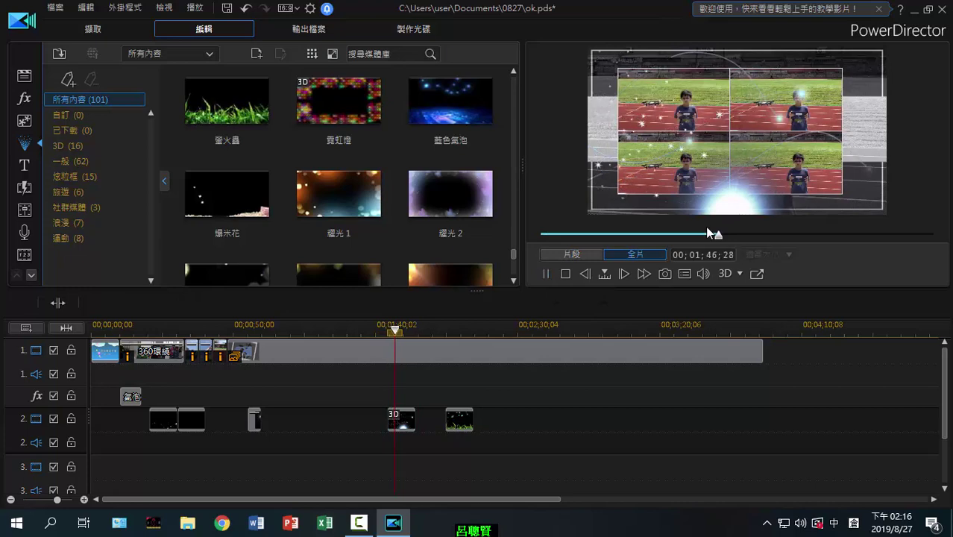
click(566, 274)
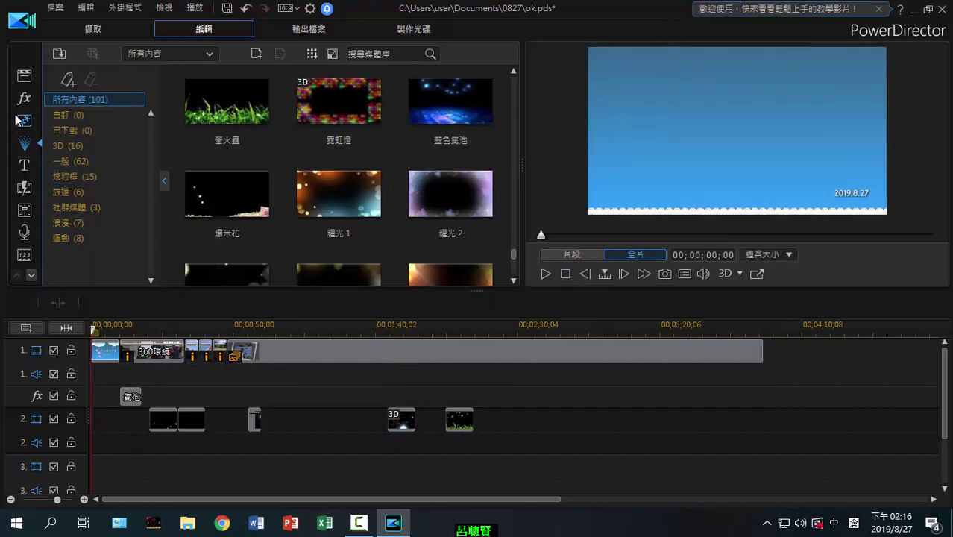
Add the 3D 櫻花 particle from the particle library to video track 2 at about 00;02;39;28.
click(24, 101)
click(23, 142)
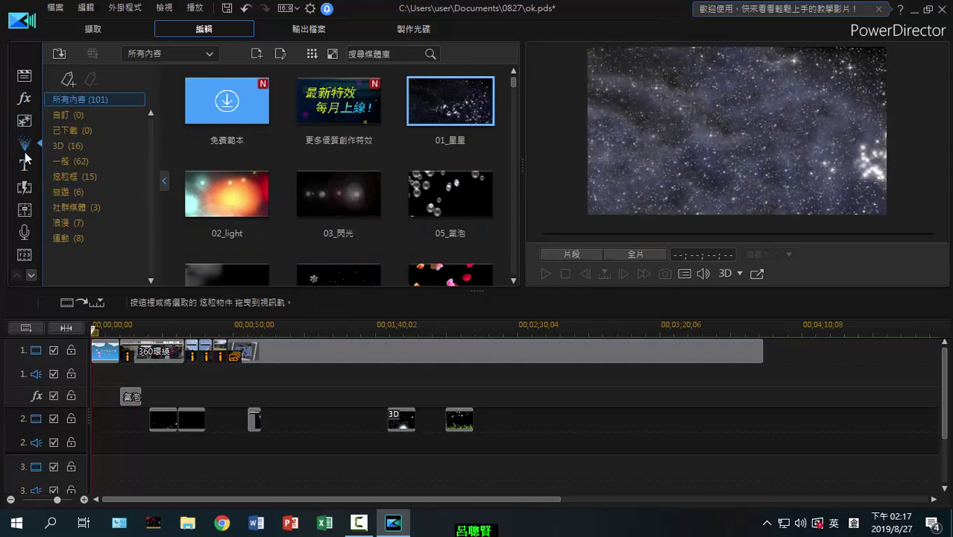
drag(517, 88, 506, 277)
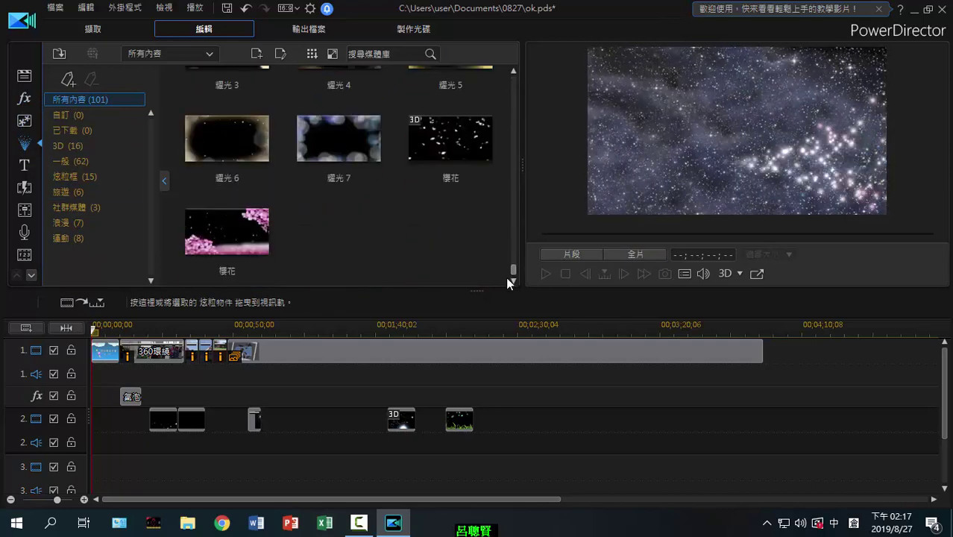
click(456, 155)
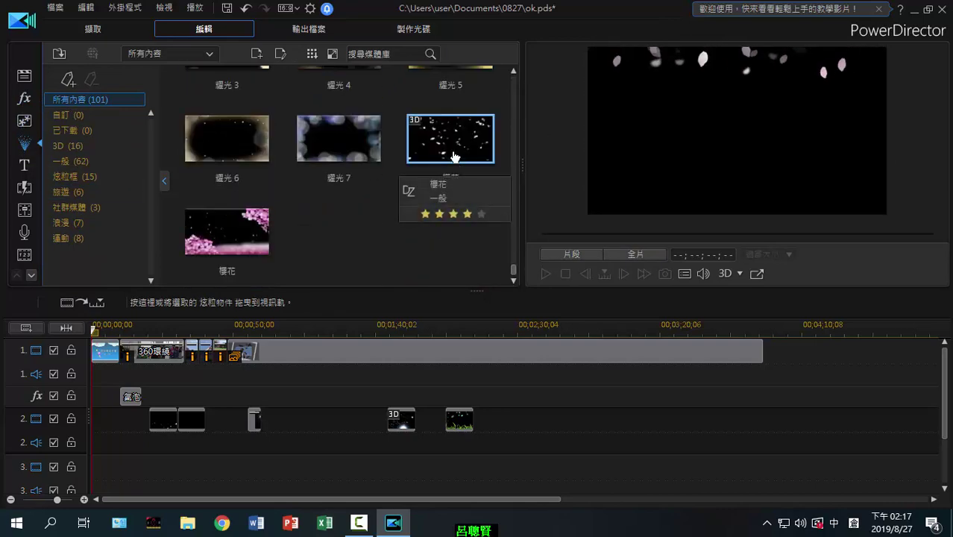
drag(435, 138, 549, 416)
Preview the 櫻花 particle over the video and extend its duration to 00;00;26;09.
click(547, 274)
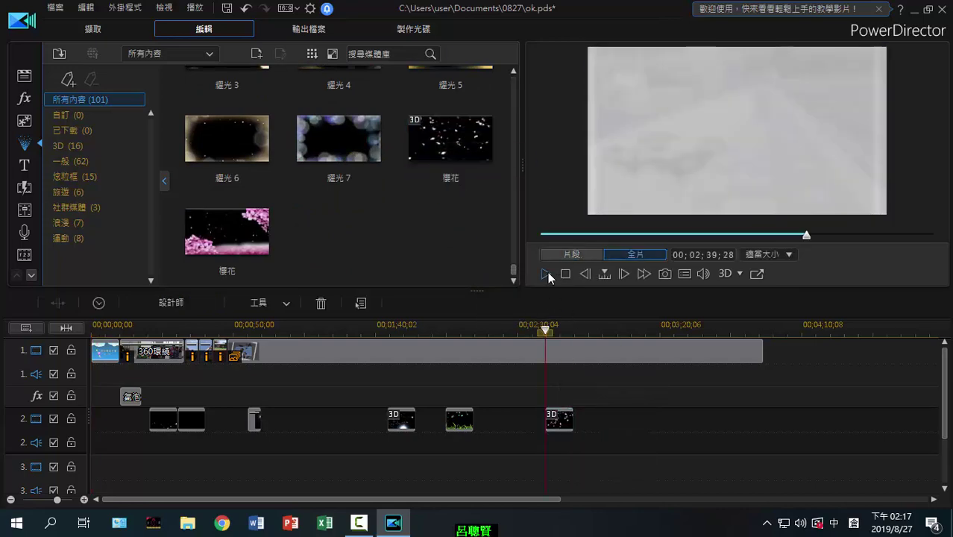
click(550, 330)
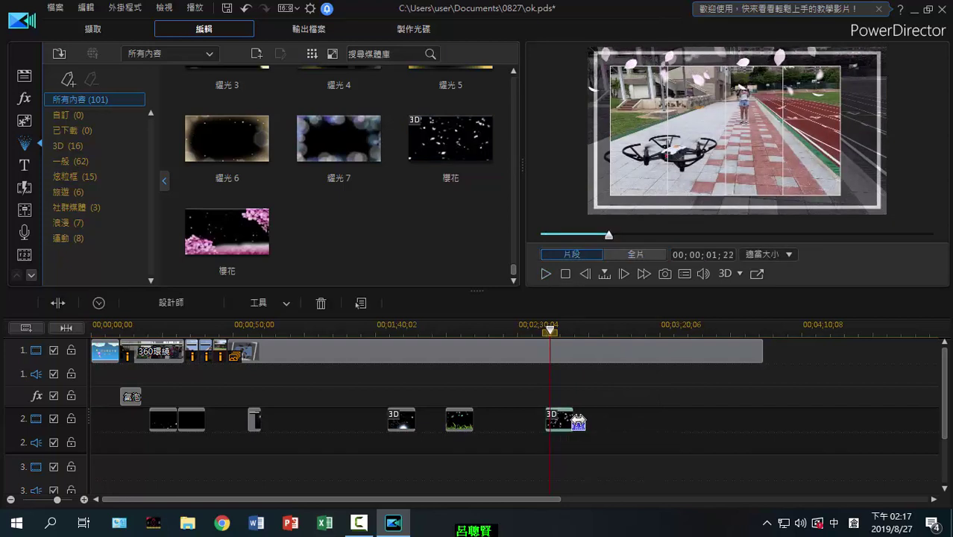
drag(575, 422, 619, 422)
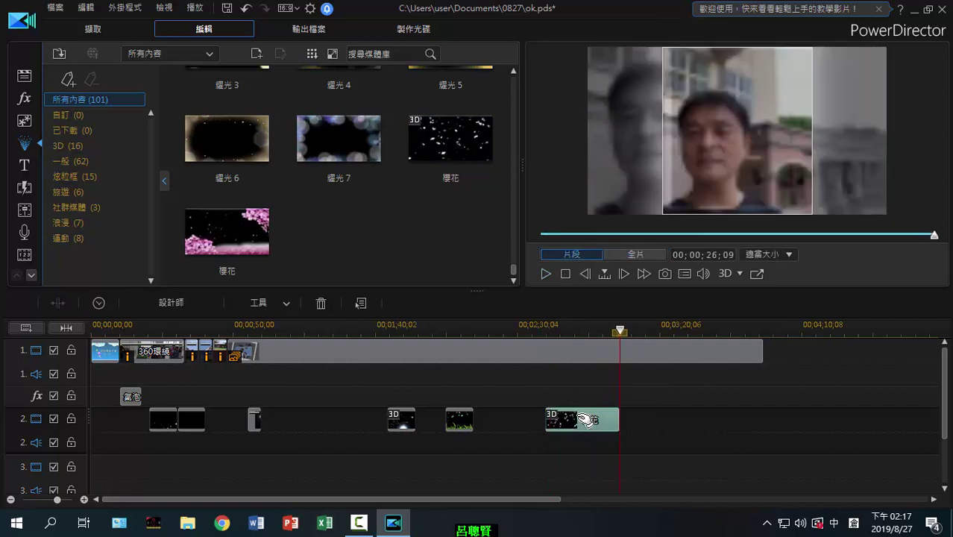
Delete the emtr_2 emitter from 櫻花 in the particle designer, preview the falling petals and apply the edit.
click(167, 305)
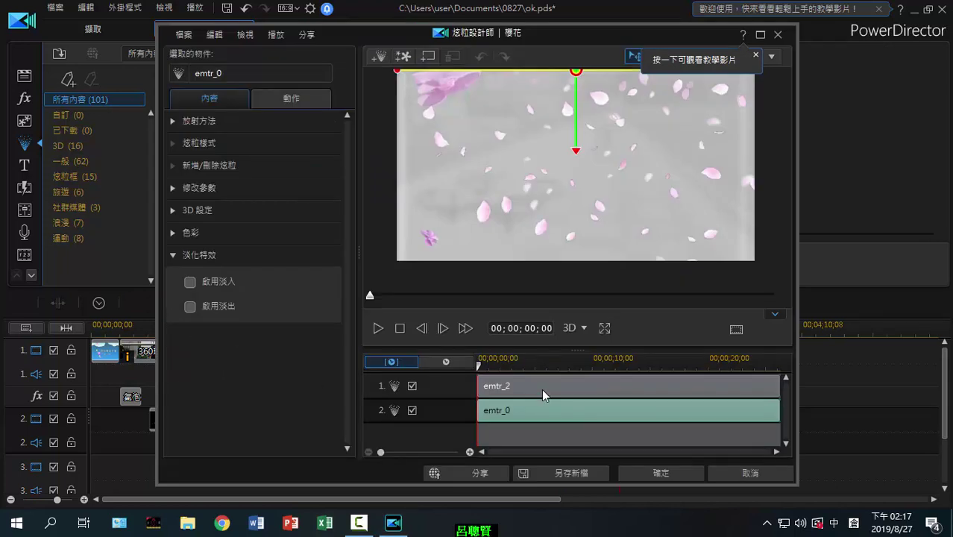
click(542, 389)
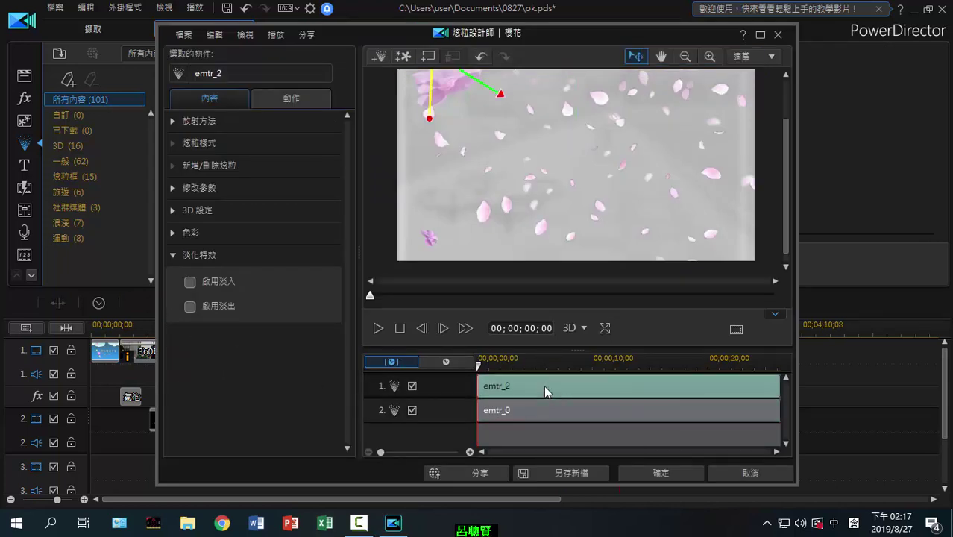
key(Delete)
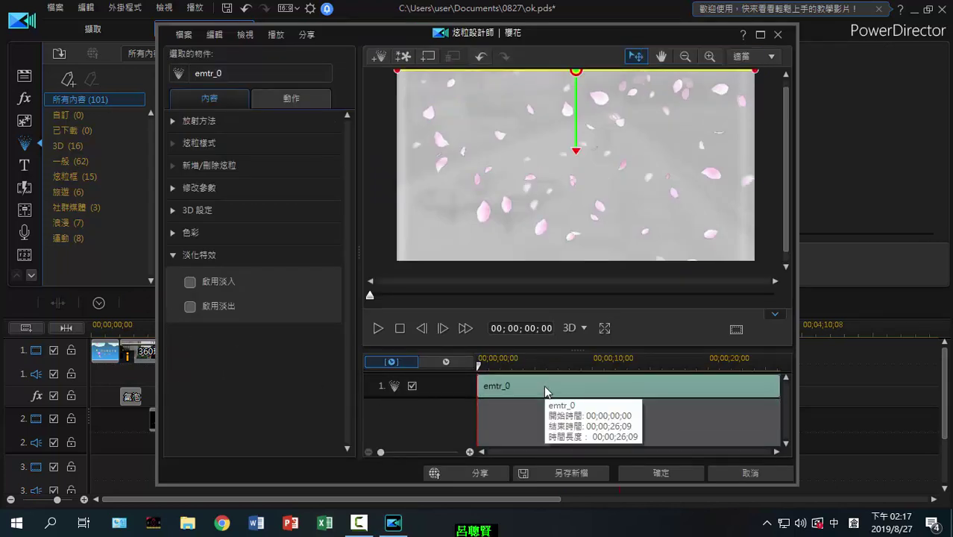
click(379, 329)
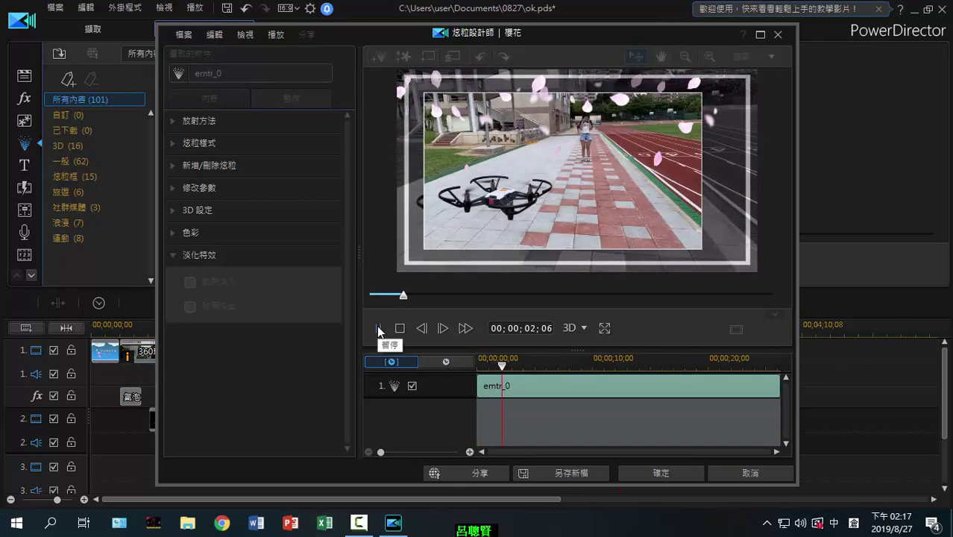
click(661, 473)
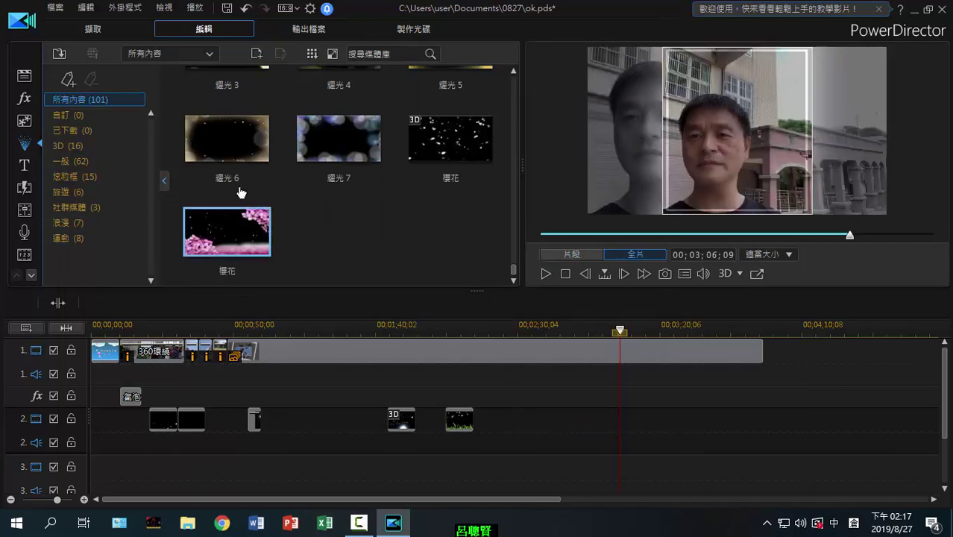
Compare the 耀光 6 and 耀光 7 particle frames and place 耀光 6 on video track 2 from about 00;02;20;00, lasting 00;01;10;18.
click(224, 145)
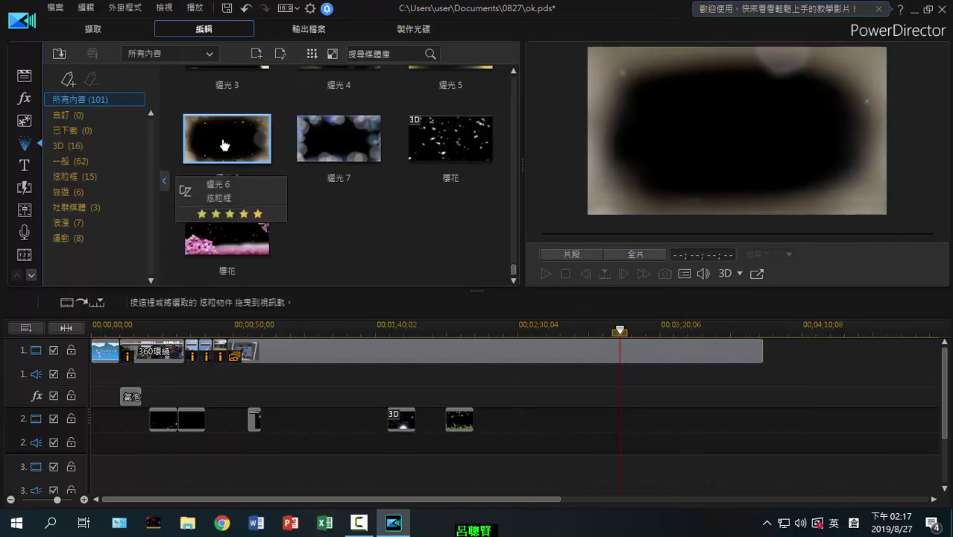
click(312, 140)
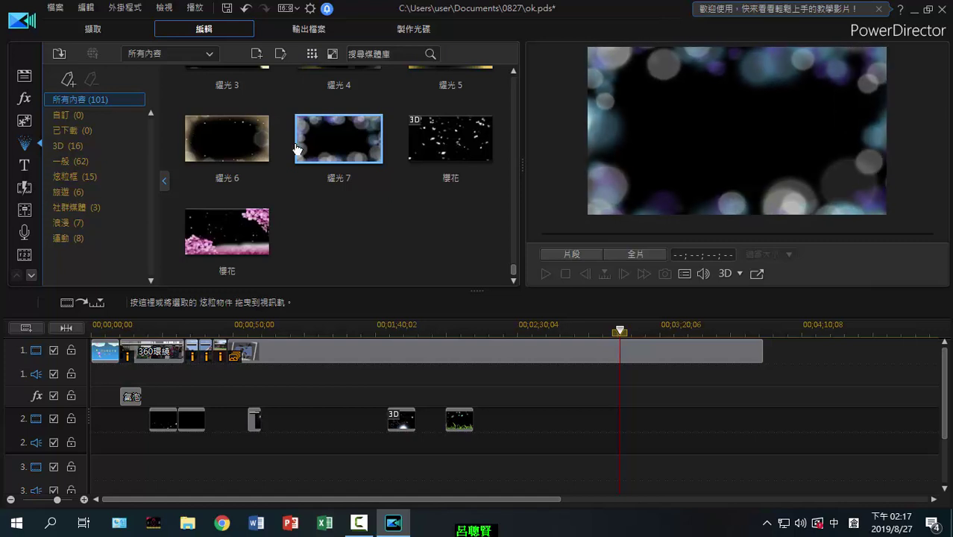
click(224, 145)
drag(224, 145, 686, 421)
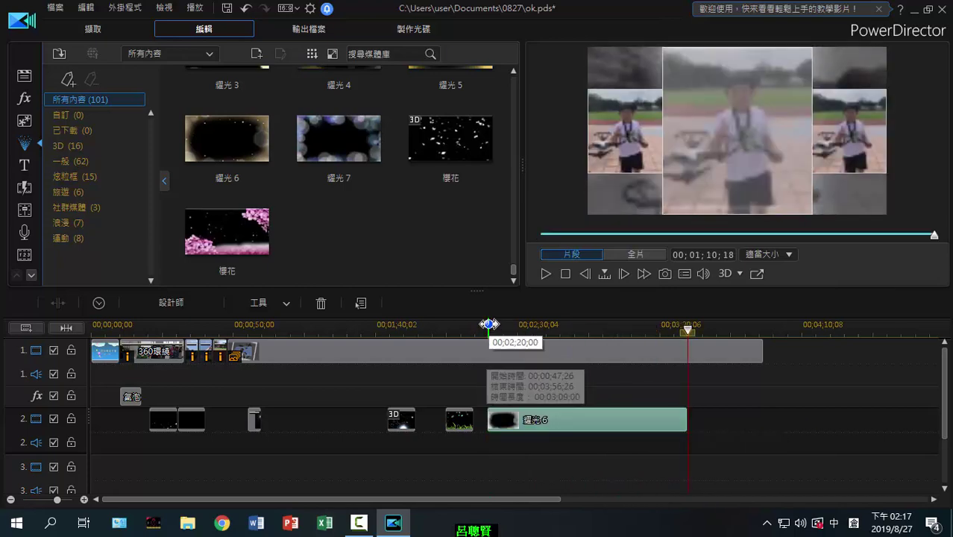
Preview the 耀光 6 particle frame over the video from its start at about 00;02;20;00.
click(490, 324)
click(545, 273)
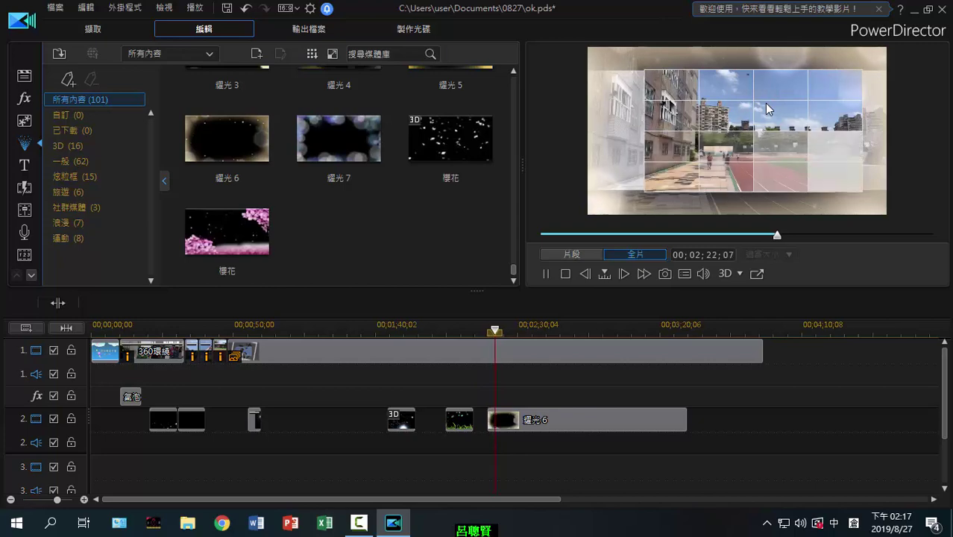
click(566, 273)
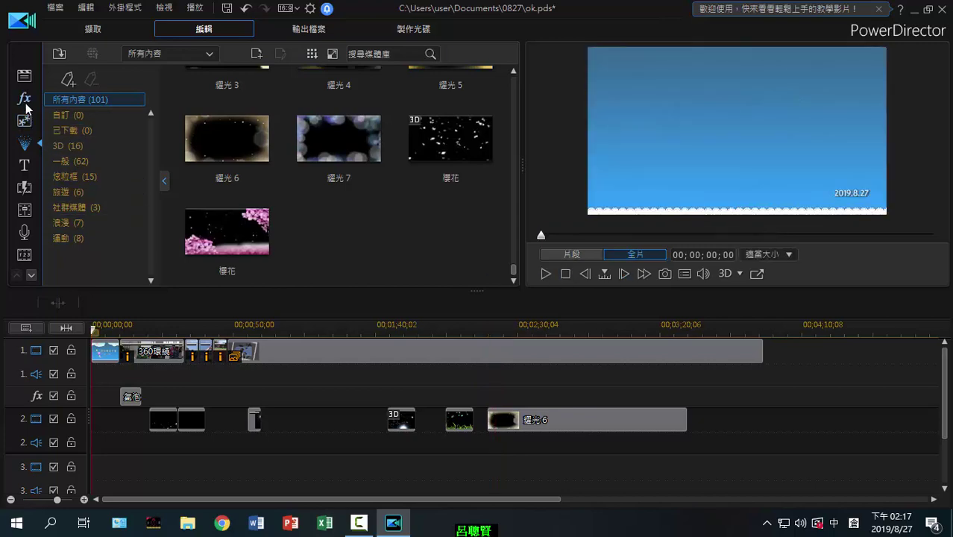
Review the effect, picture-in-picture object and particle libraries in turn, ending with the particle library.
click(24, 101)
click(25, 121)
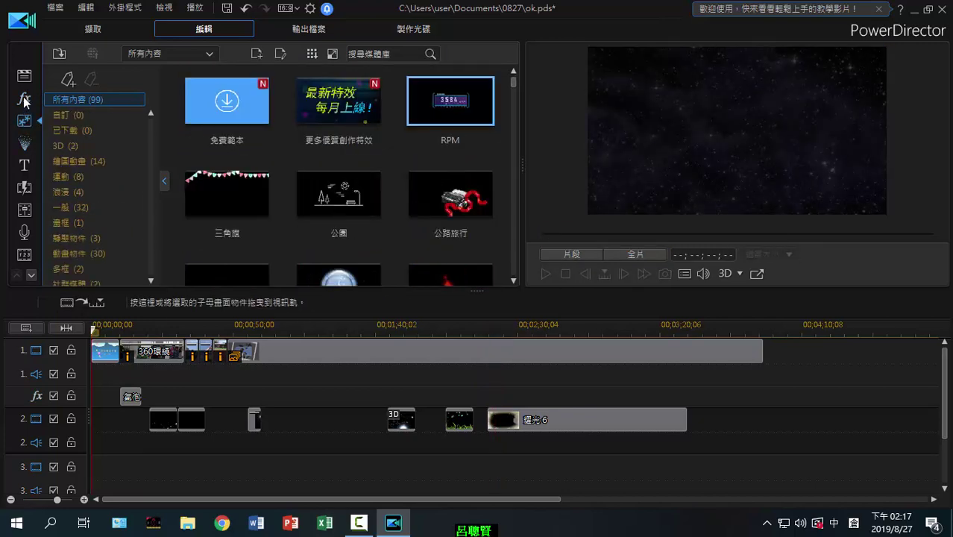
click(24, 99)
click(25, 120)
click(26, 144)
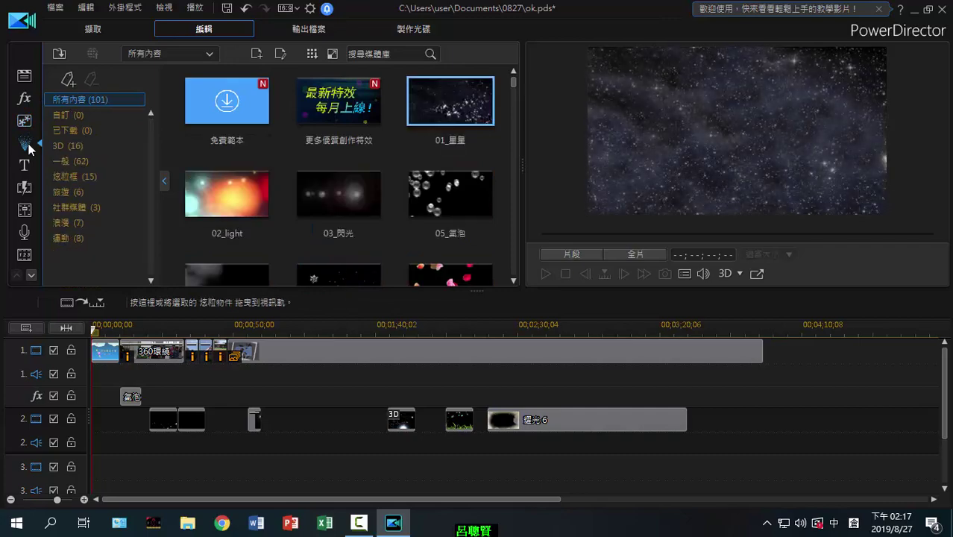